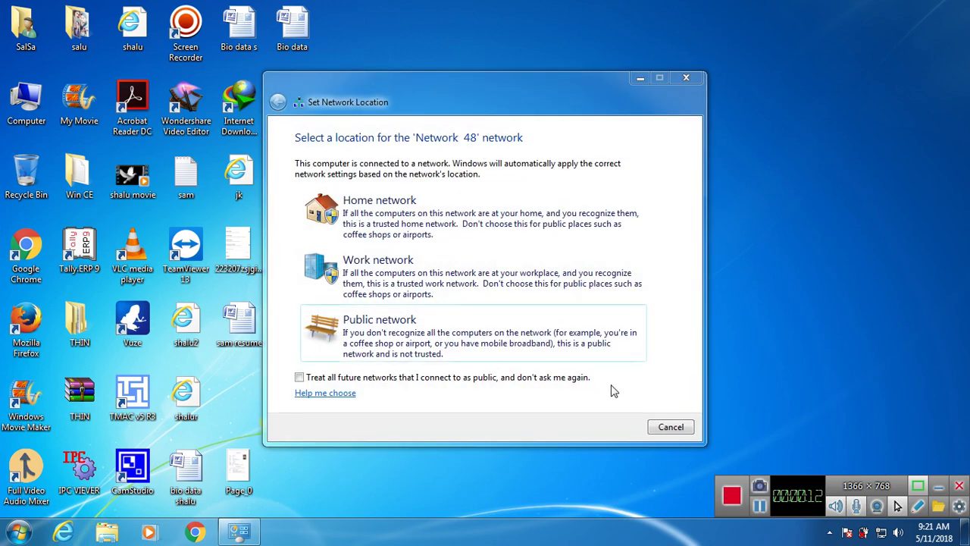
Step: Set the Windows 7 network location to Public and launch Google Chrome
click(466, 331)
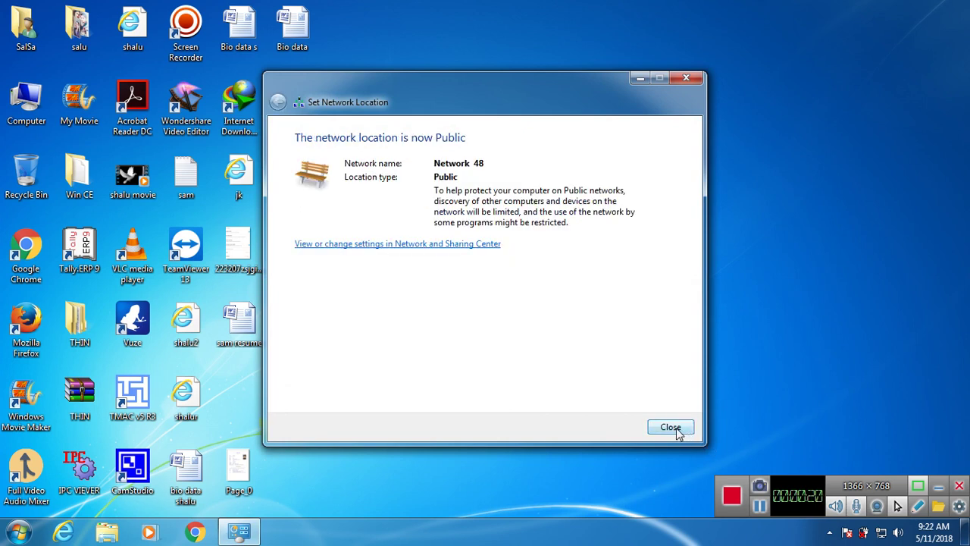
click(670, 428)
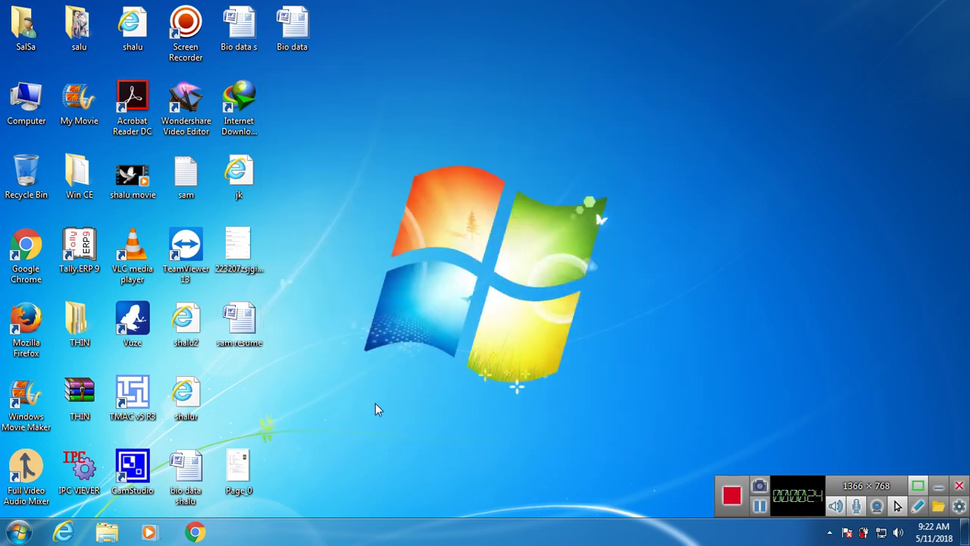
click(200, 533)
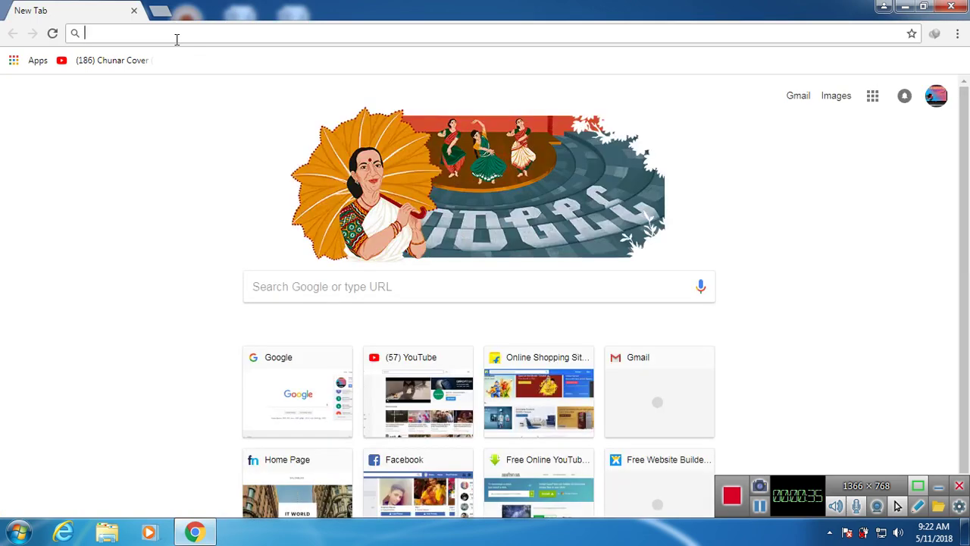
text(www)
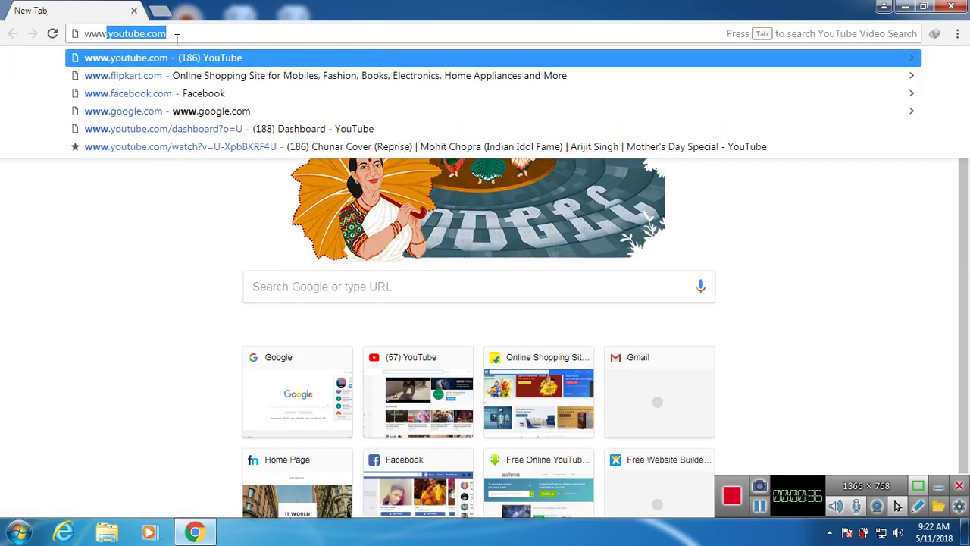
text(.do)
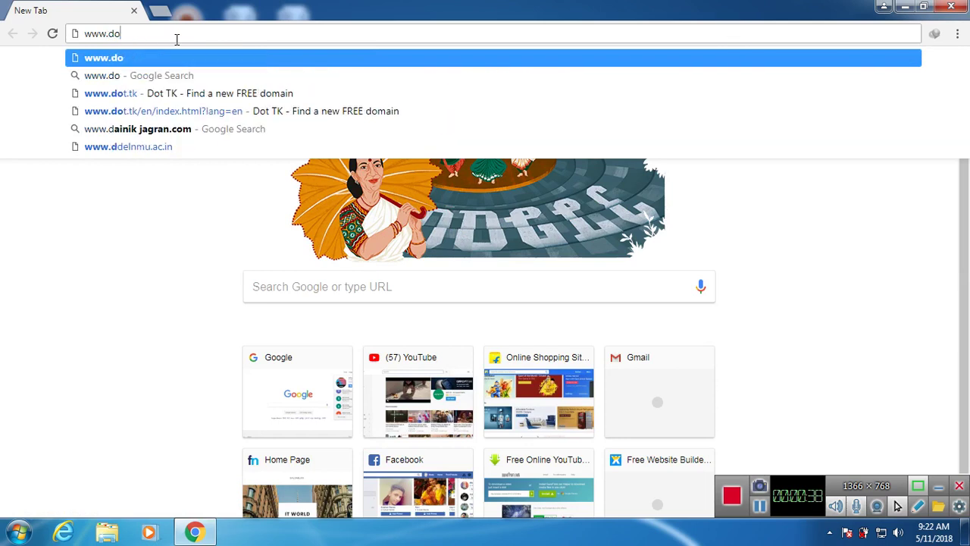
text(t.)
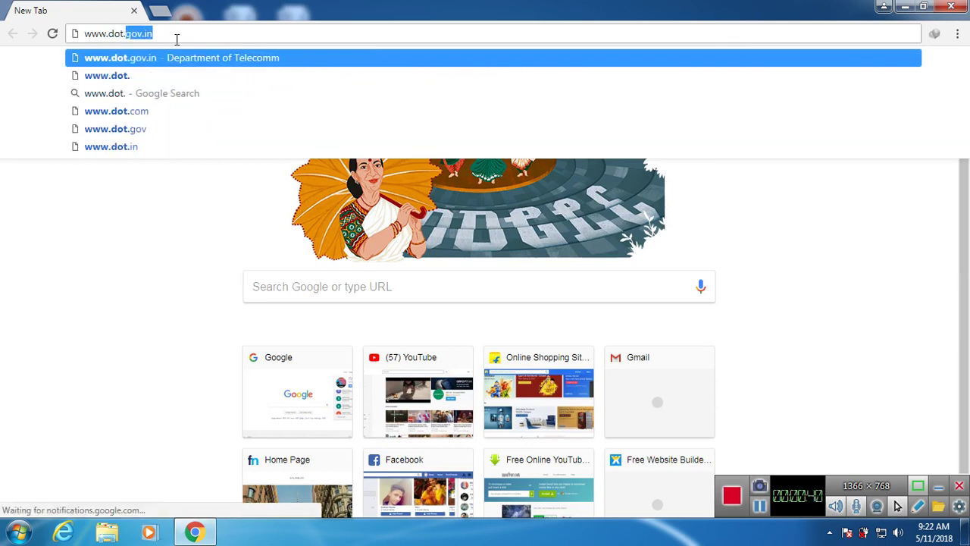
text(tk)
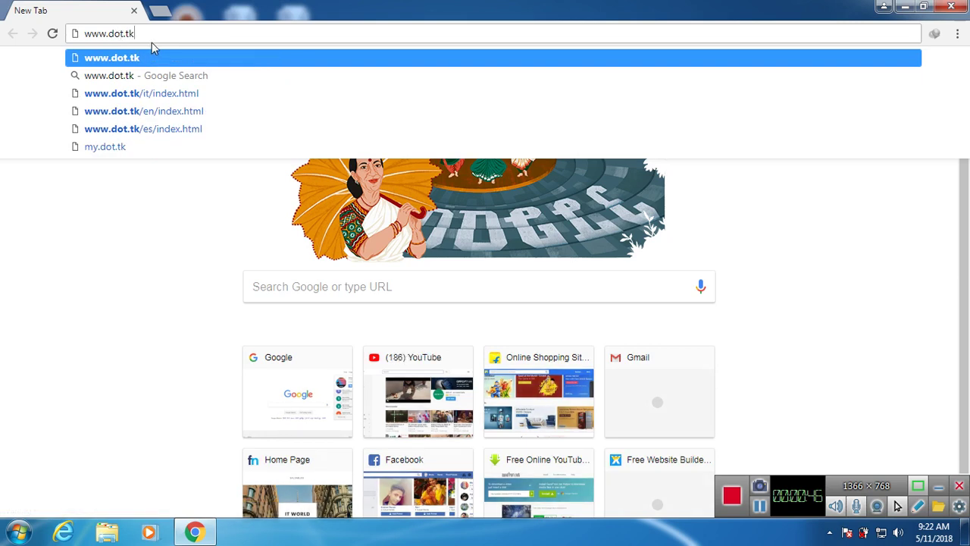
key(Return)
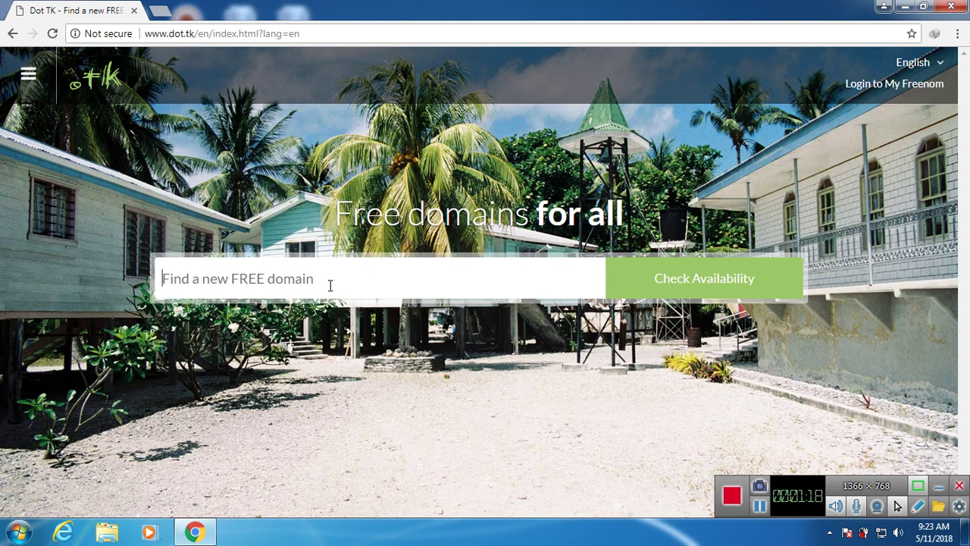
Step: Search Dot TK for available 'angelblog' domains
text(p)
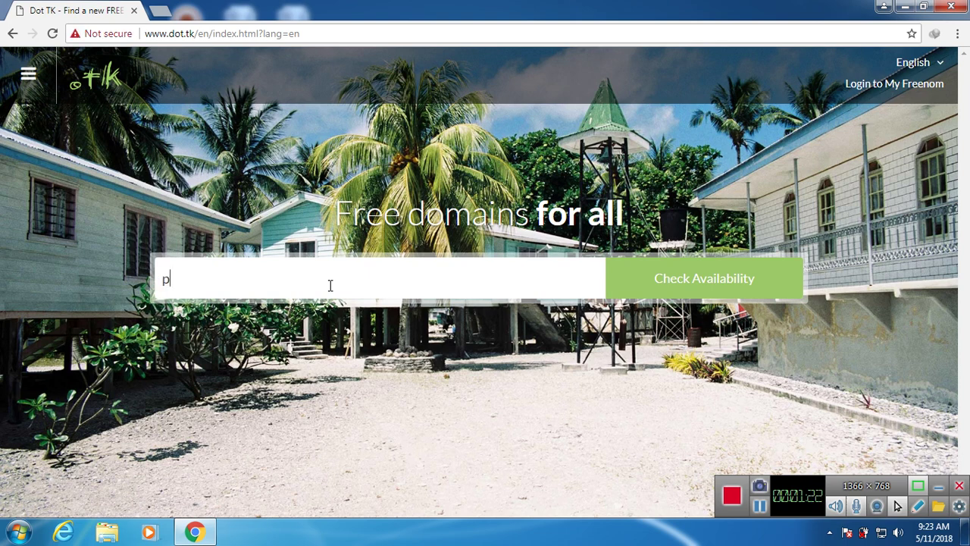
key(BackSpace)
text(angelblog)
click(692, 285)
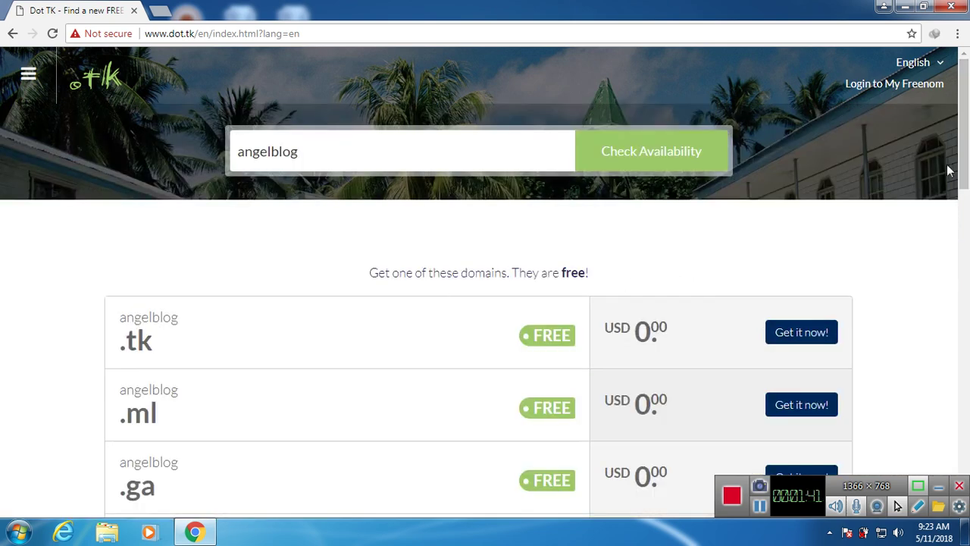
Step: Select the free angelblog.tk domain and proceed to checkout
scroll(968, 156, down, 1)
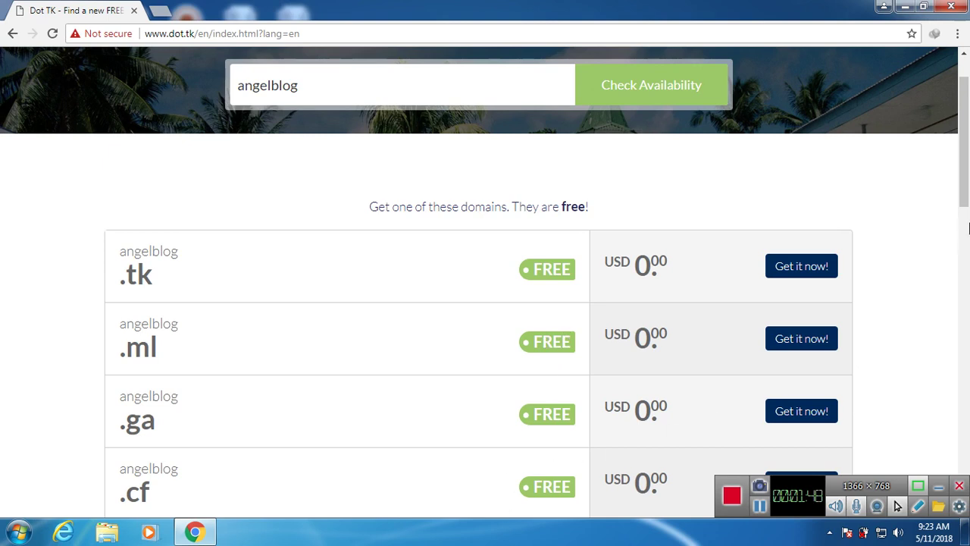
drag(965, 187, 965, 200)
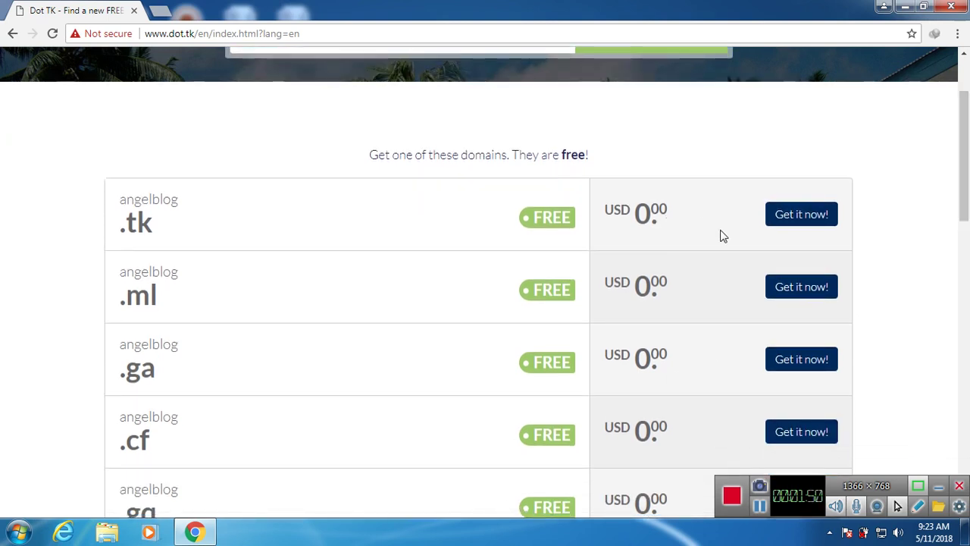
click(782, 224)
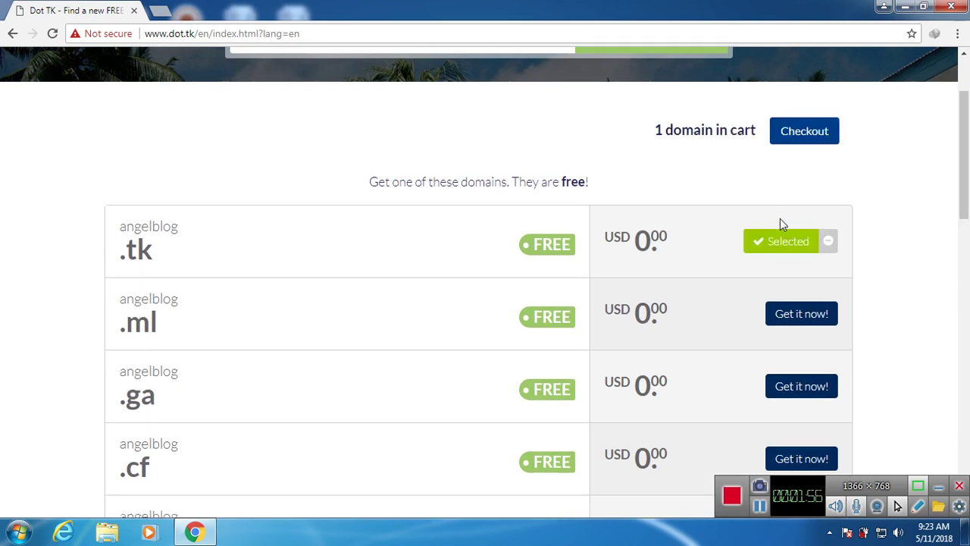
click(819, 145)
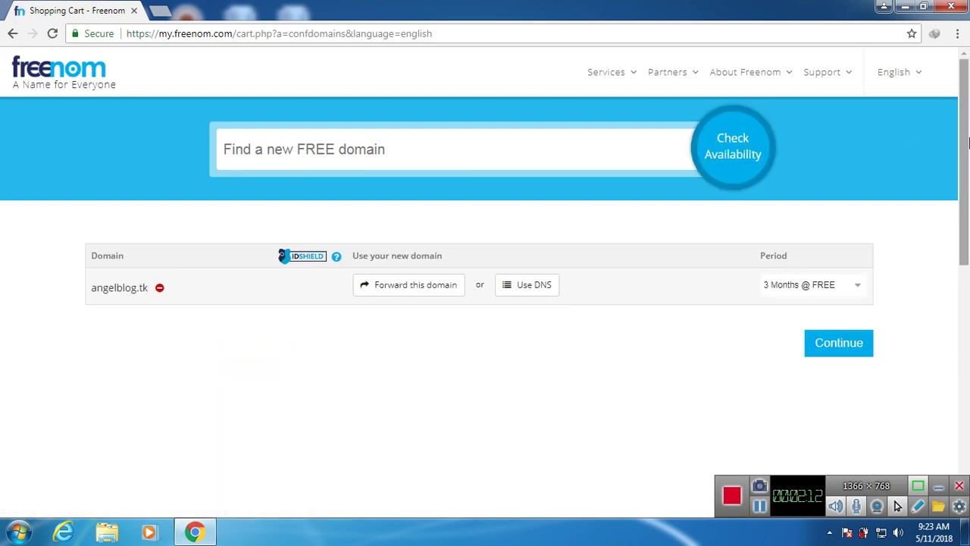
Step: Change the angelblog.tk period to 12 Months @ FREE and continue to Review & Checkout
drag(969, 142, 969, 200)
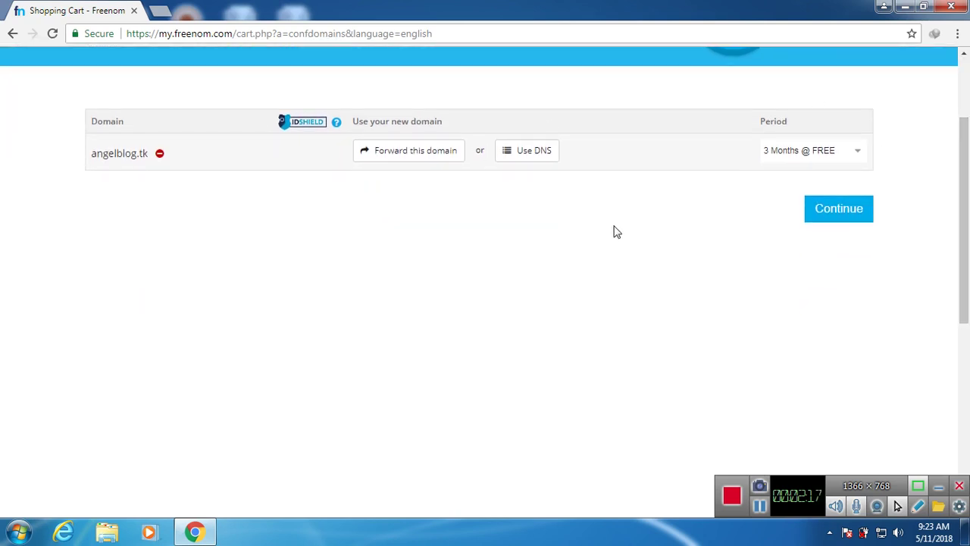
click(813, 159)
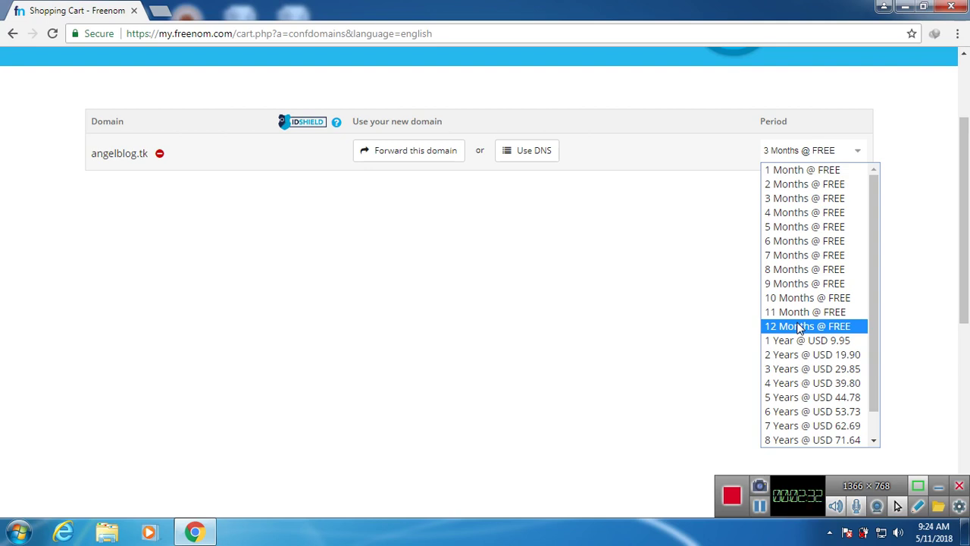
click(798, 327)
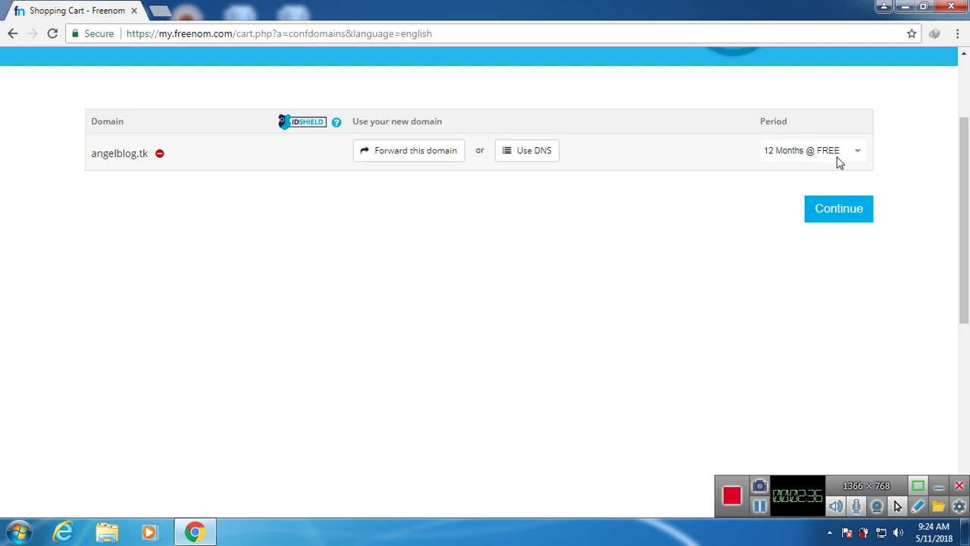
click(842, 211)
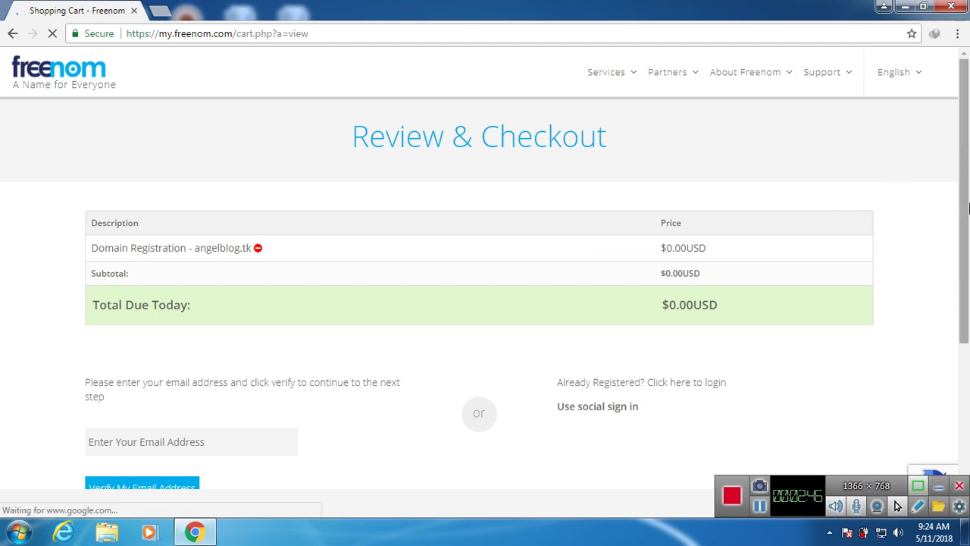
Step: Enter the user's email address and submit it for verification
drag(969, 207, 886, 264)
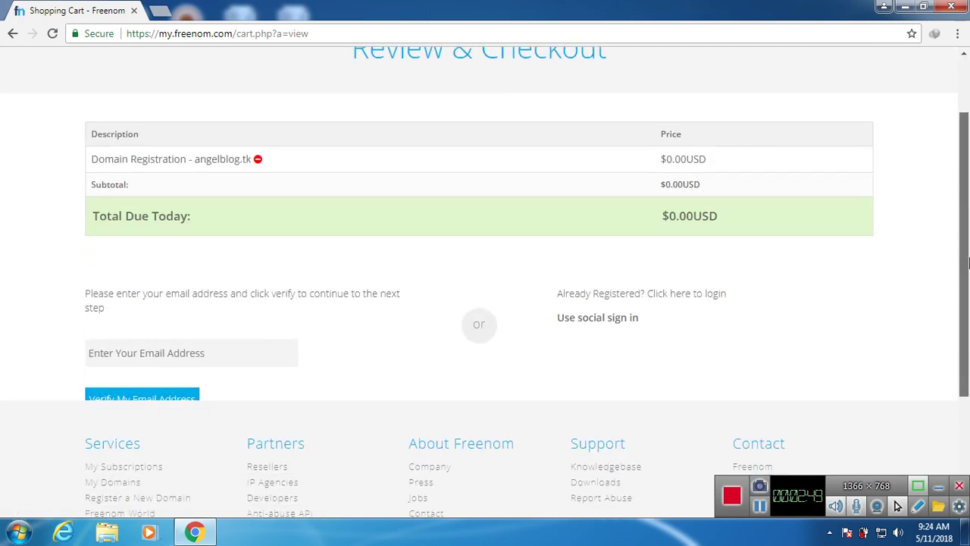
click(199, 354)
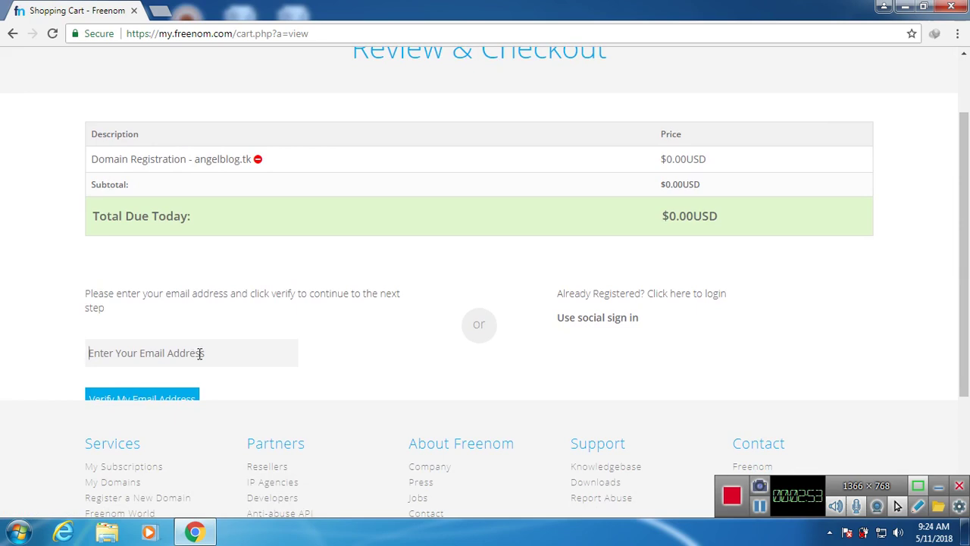
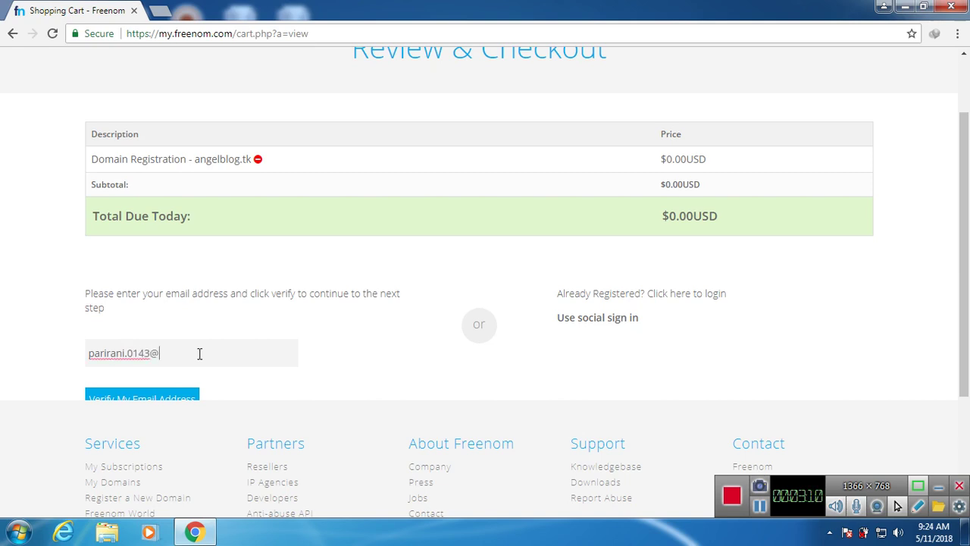
click(154, 395)
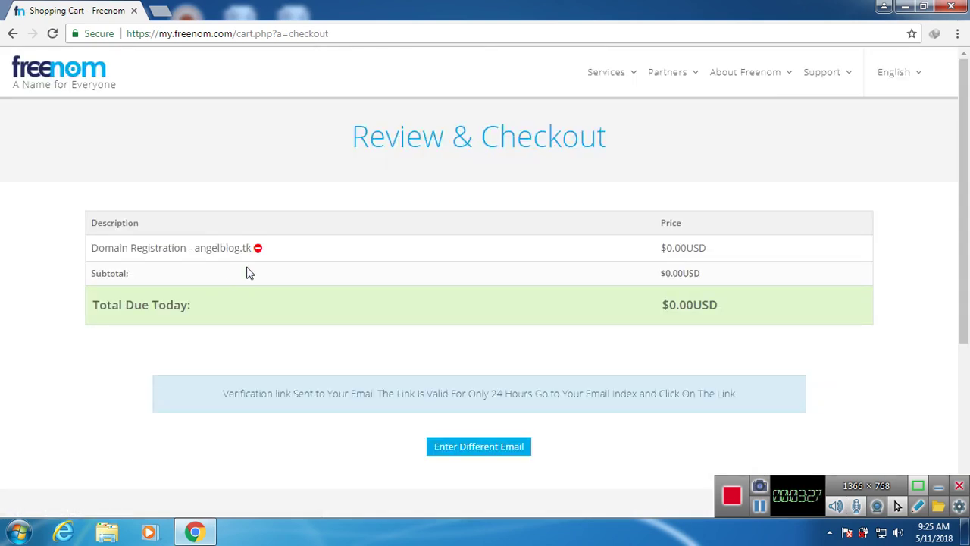
click(160, 12)
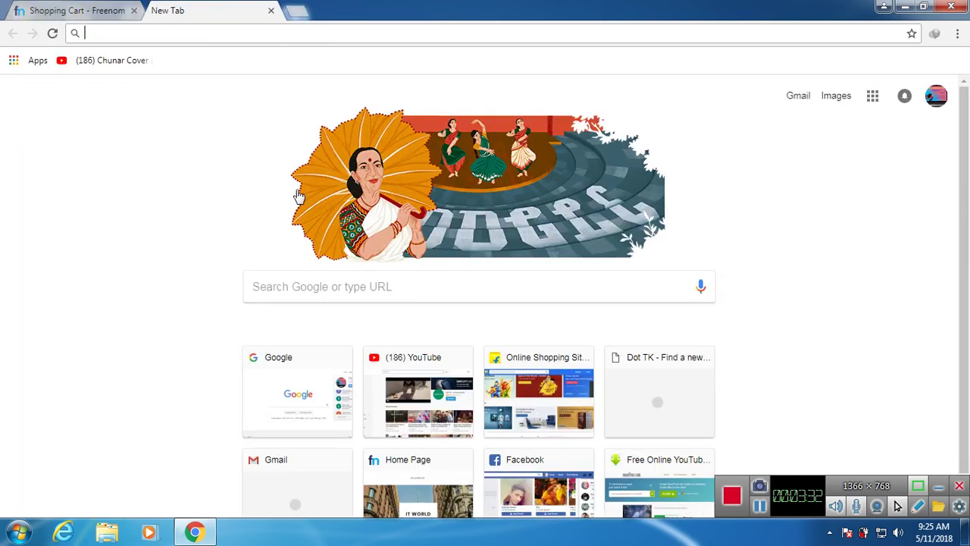
Step: Sign out of the current Google account and go to Gmail
click(942, 102)
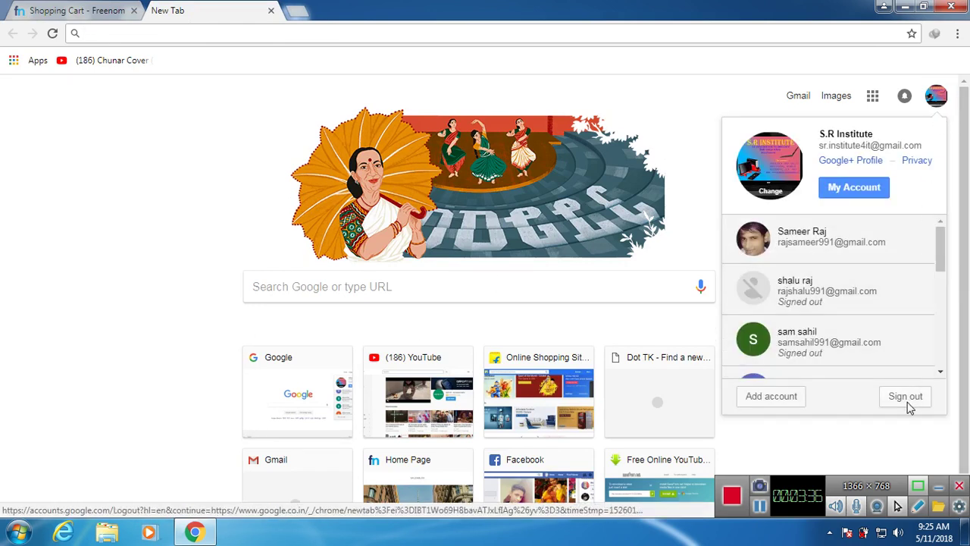
click(908, 399)
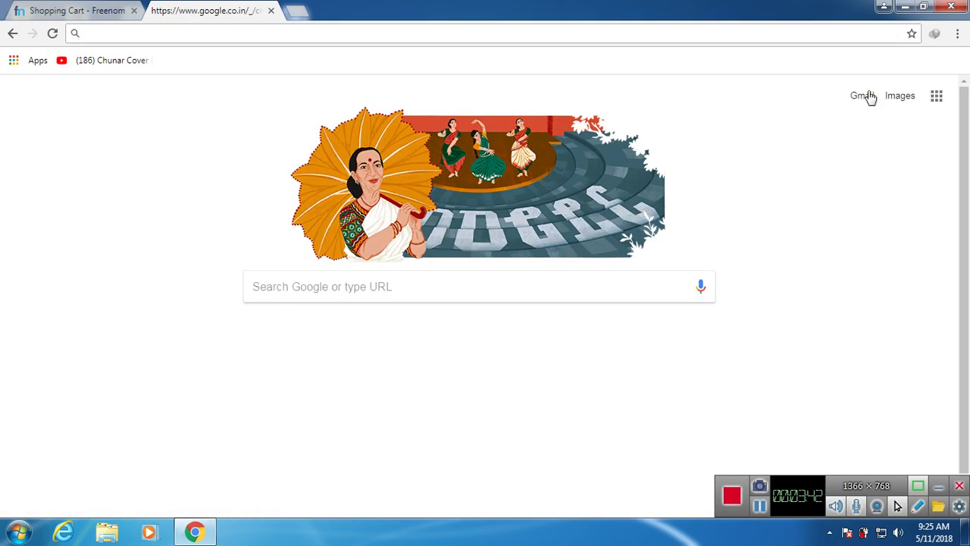
click(864, 99)
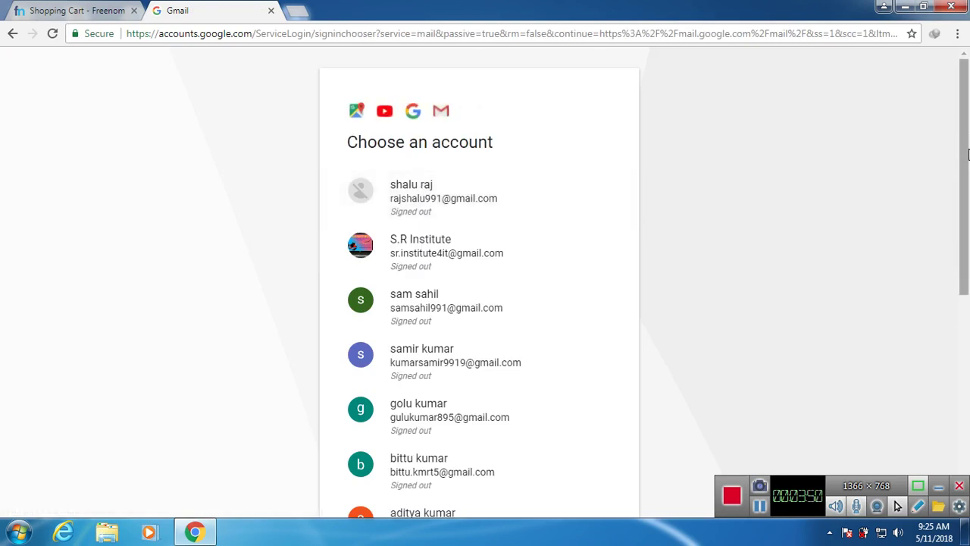
drag(968, 167, 969, 335)
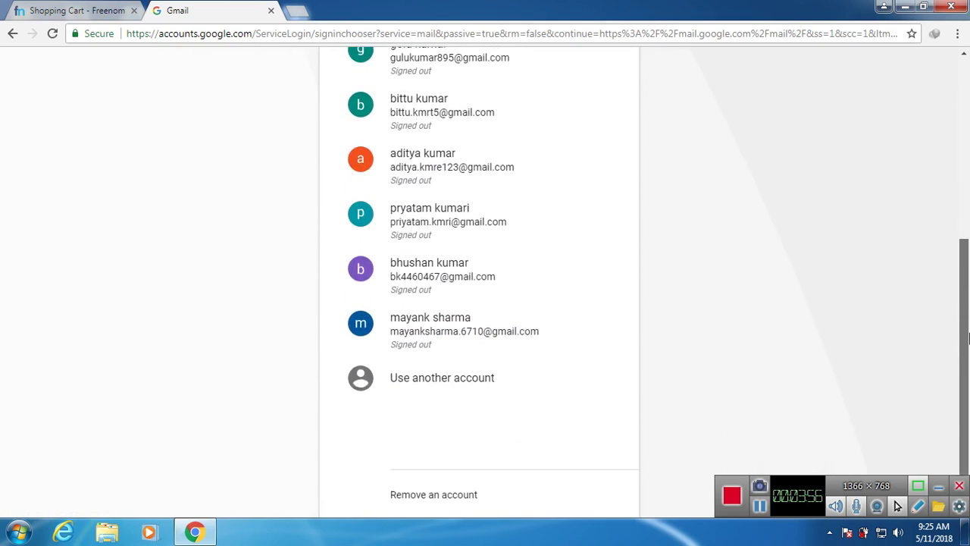
Step: Sign in to Gmail with the other account's address and password
click(423, 392)
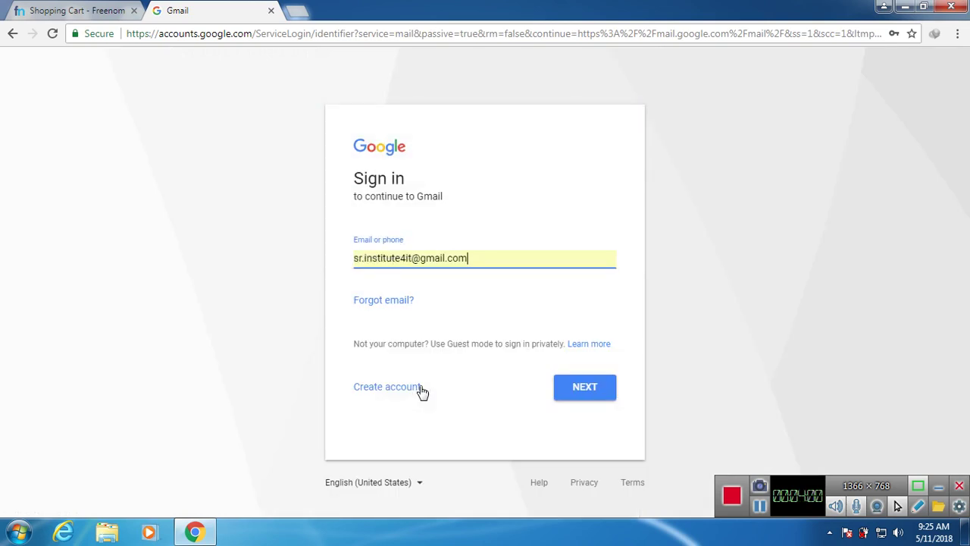
click(488, 259)
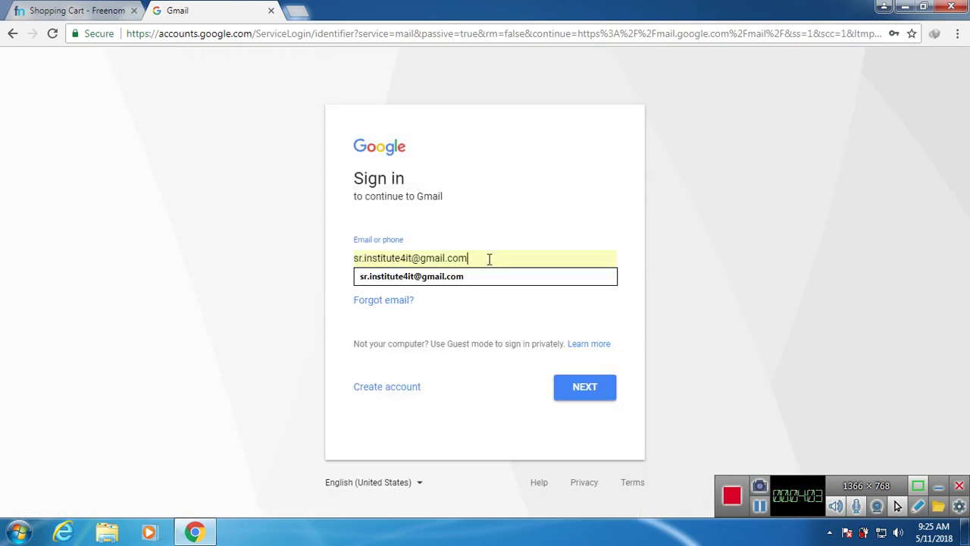
key(BackSpace)
key(BackSpace)
key(BackSpace)
key(BackSpace)
key(BackSpace)
key(BackSpace)
key(BackSpace)
key(BackSpace)
key(BackSpace)
key(BackSpace)
key(BackSpace)
key(BackSpace)
key(BackSpace)
key(BackSpace)
key(BackSpace)
key(BackSpace)
key(BackSpace)
key(BackSpace)
key(BackSpace)
key(BackSpace)
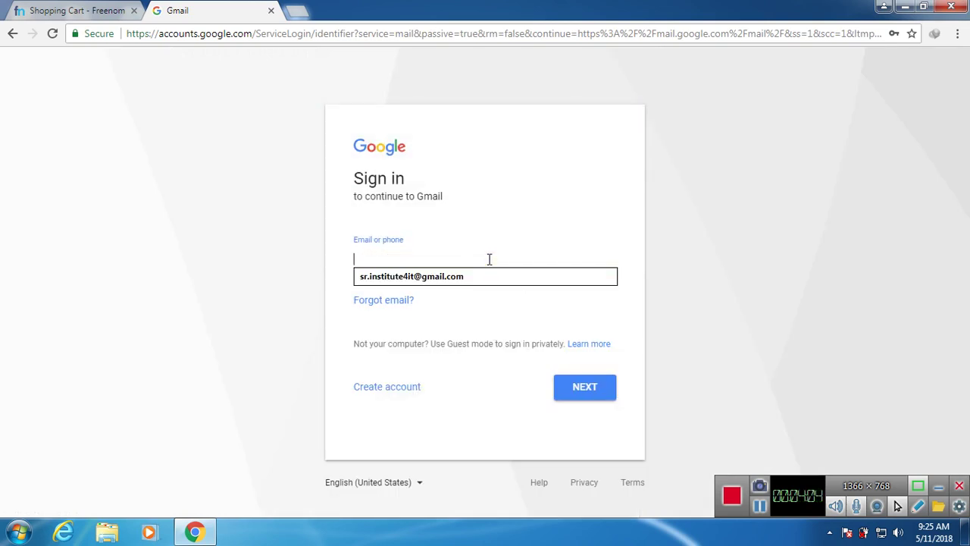
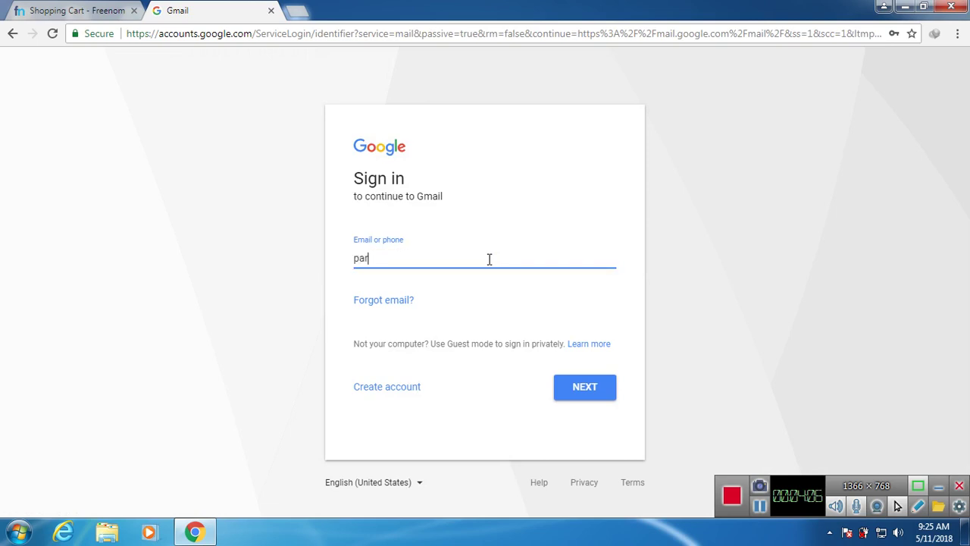
click(589, 399)
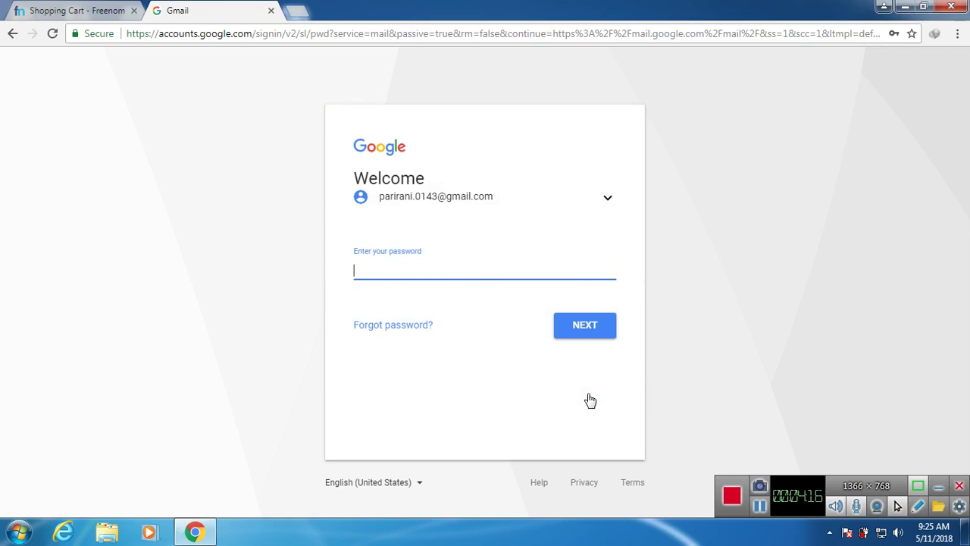
text(•••••)
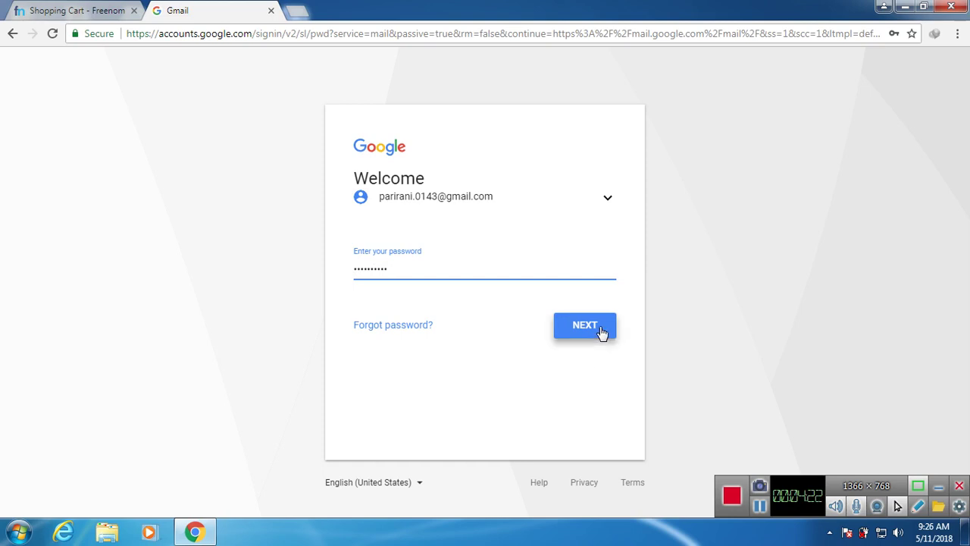
click(584, 326)
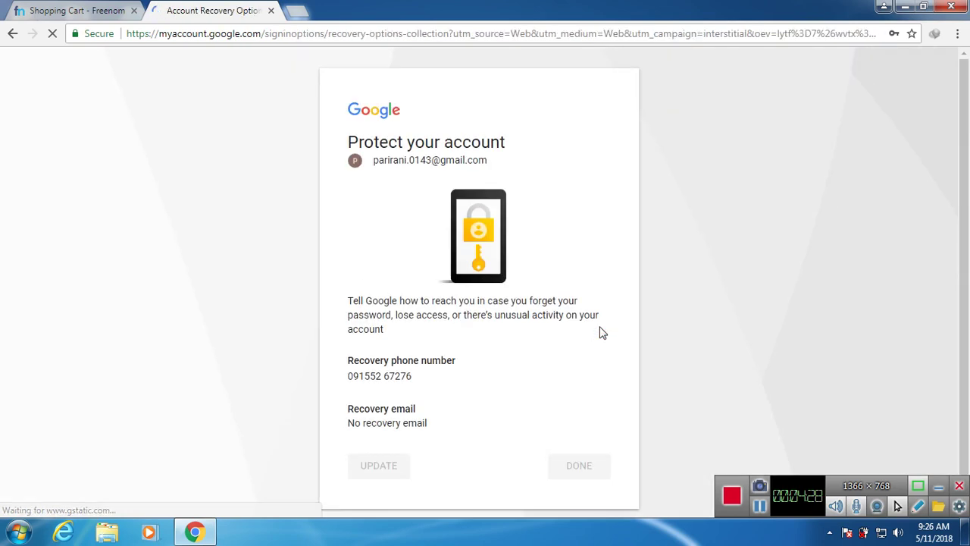
Step: Dismiss the recovery prompt and follow the link in Freenom's Email Verification message
scroll(968, 261, down, 1)
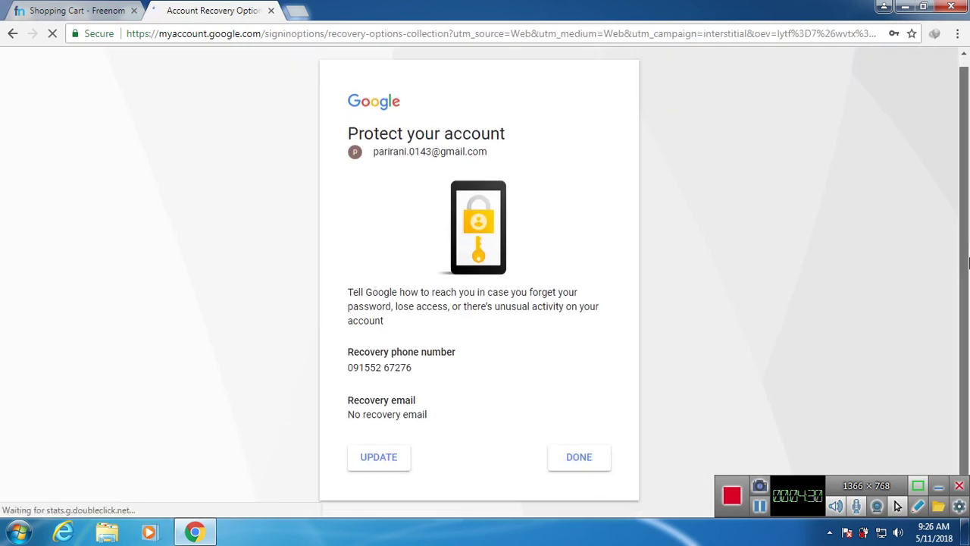
click(585, 460)
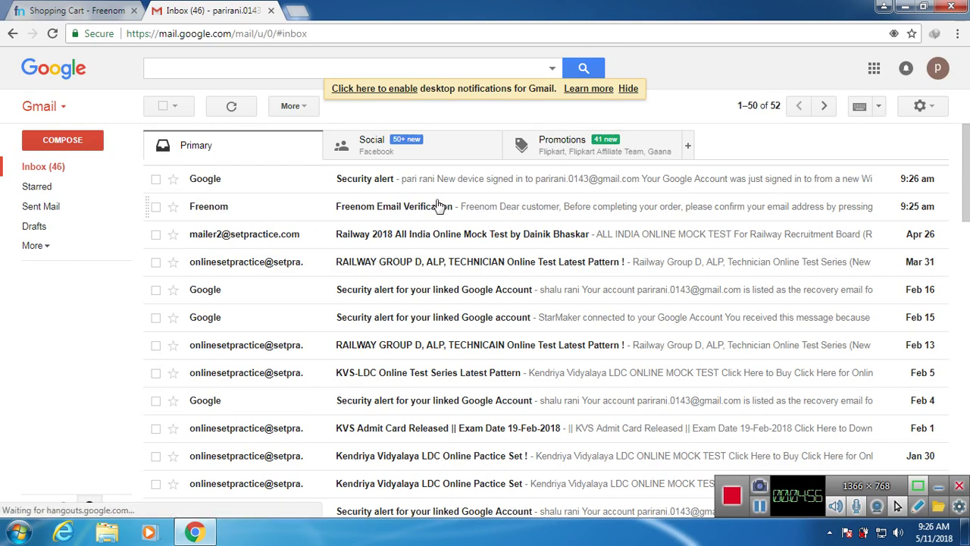
click(480, 214)
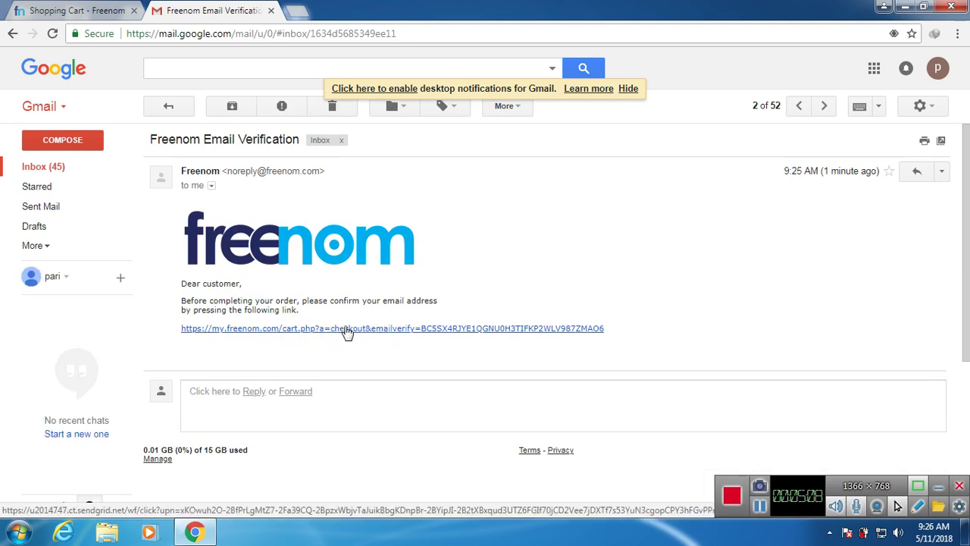
click(347, 329)
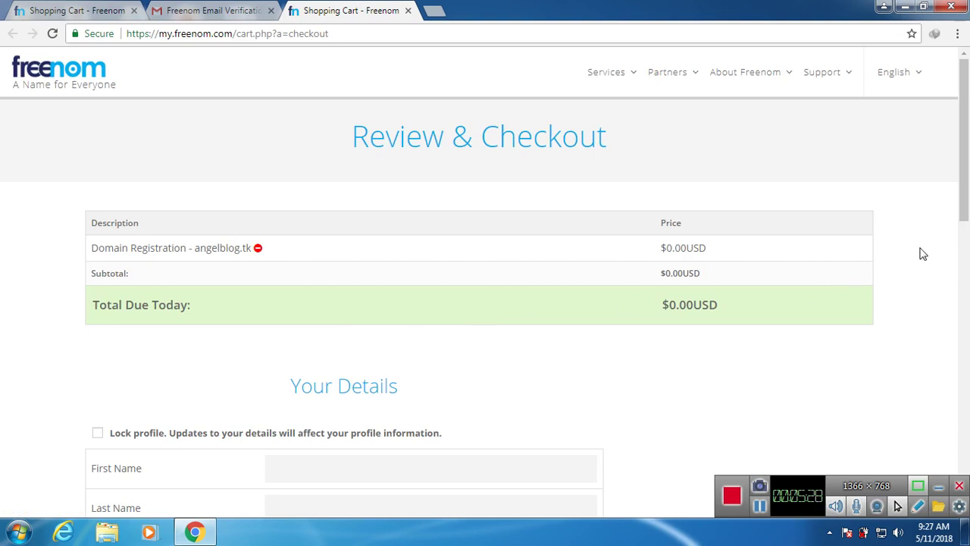
Step: Fill in the first and last name and the company name angelblog
scroll(968, 200, down, 1)
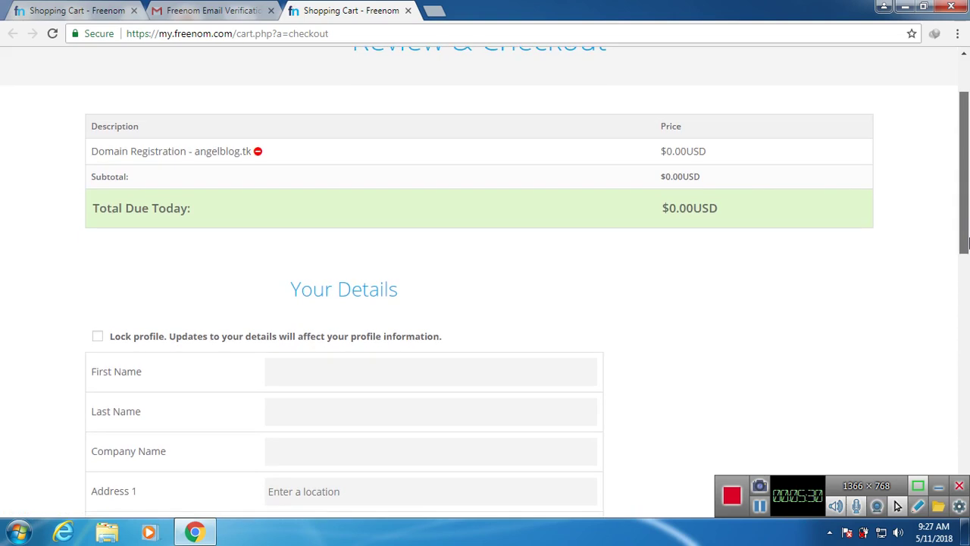
scroll(969, 228, down, 1)
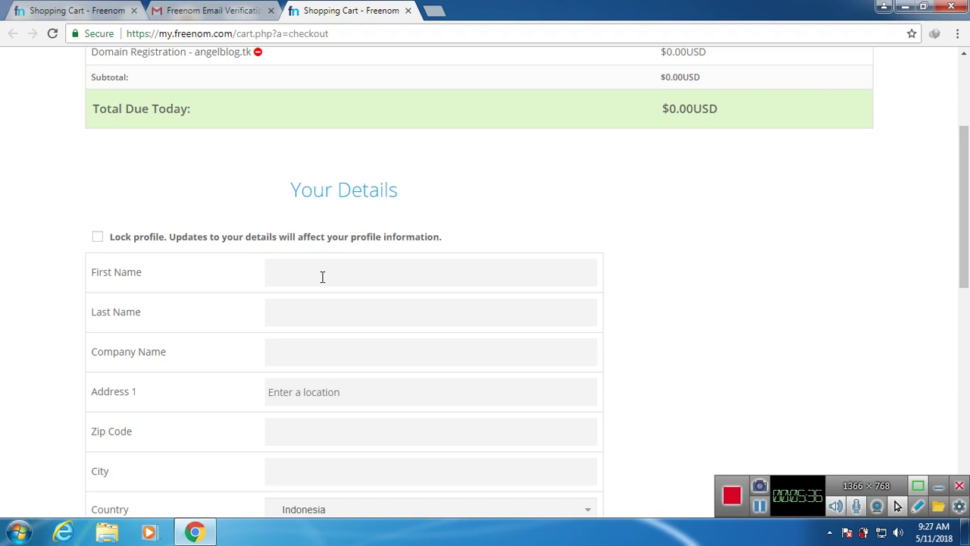
key(Tab)
click(314, 358)
text(ngelblog)
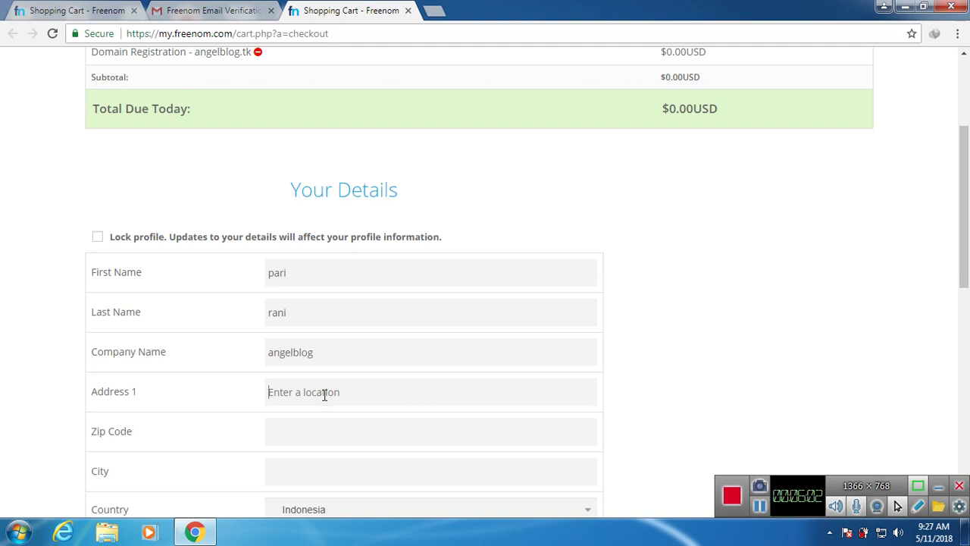
Step: Set Address 1 to the Hilsa Talab suggestion
click(325, 395)
text(hilsa)
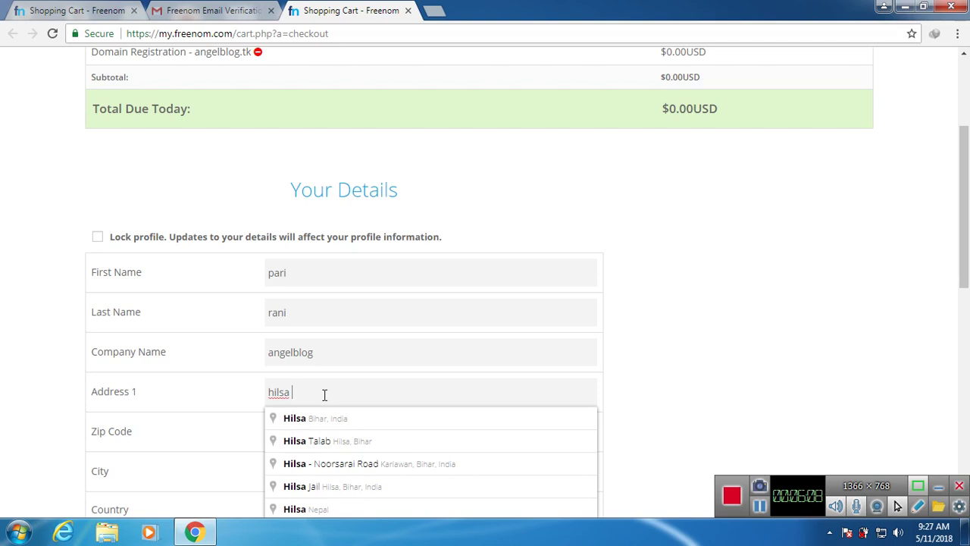
click(336, 442)
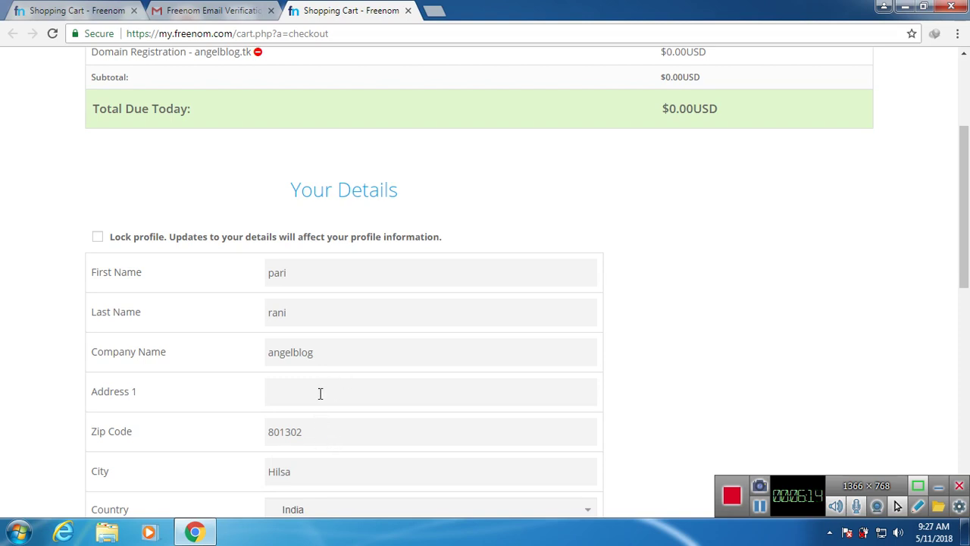
click(542, 383)
text(hil)
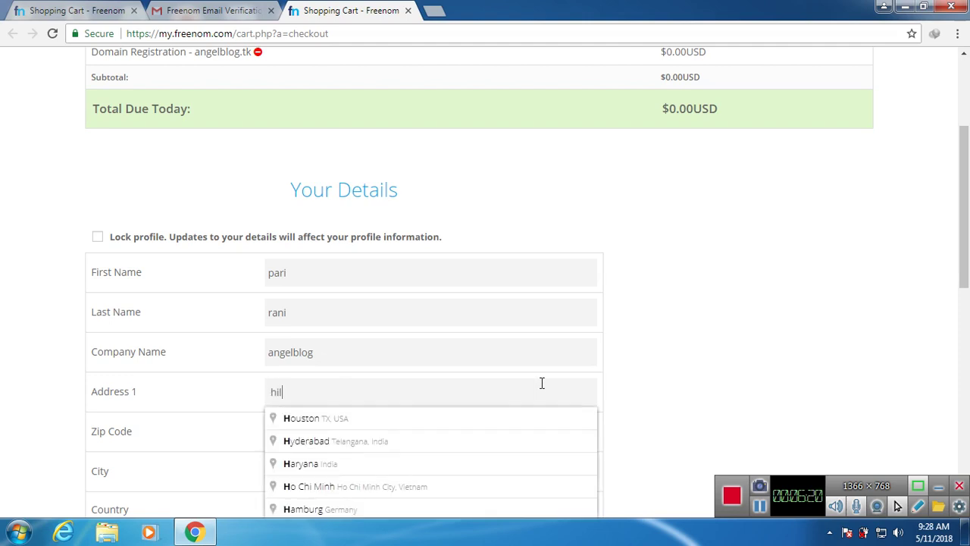
text(sa)
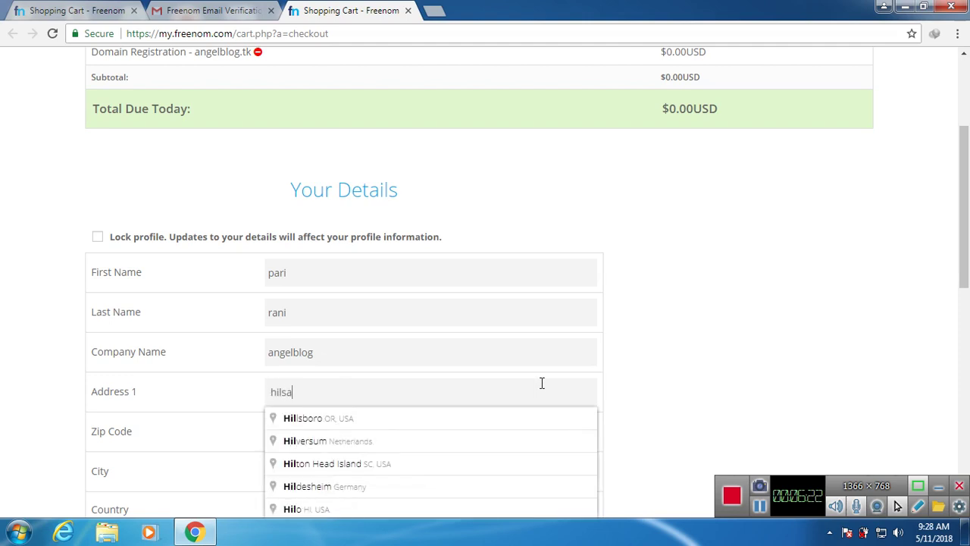
click(349, 443)
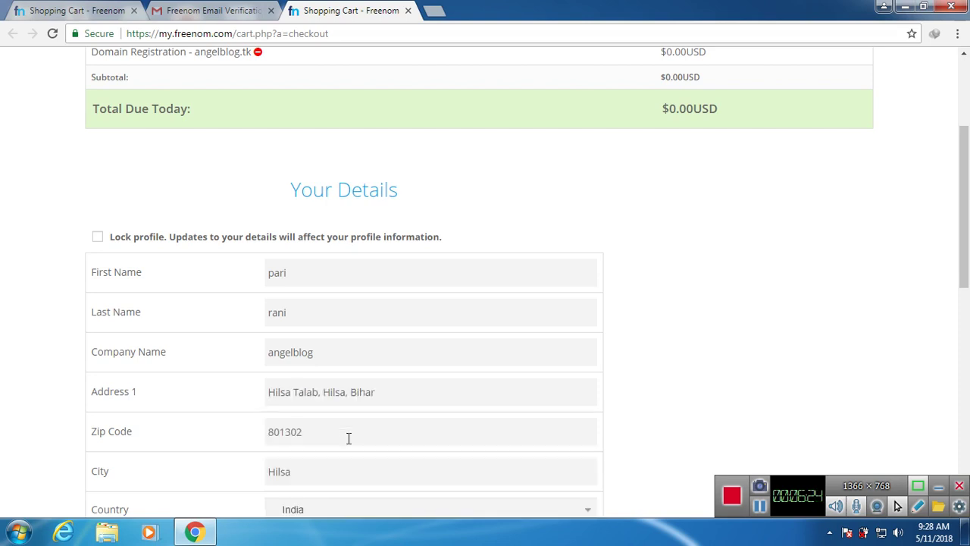
drag(959, 186, 969, 261)
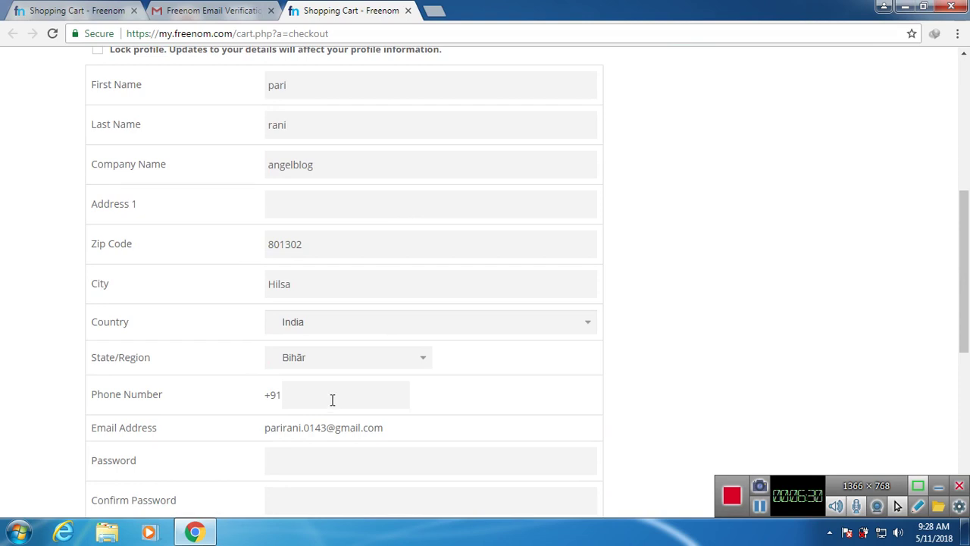
Step: Enter the user's phone number
click(342, 464)
scroll(967, 261, down, 1)
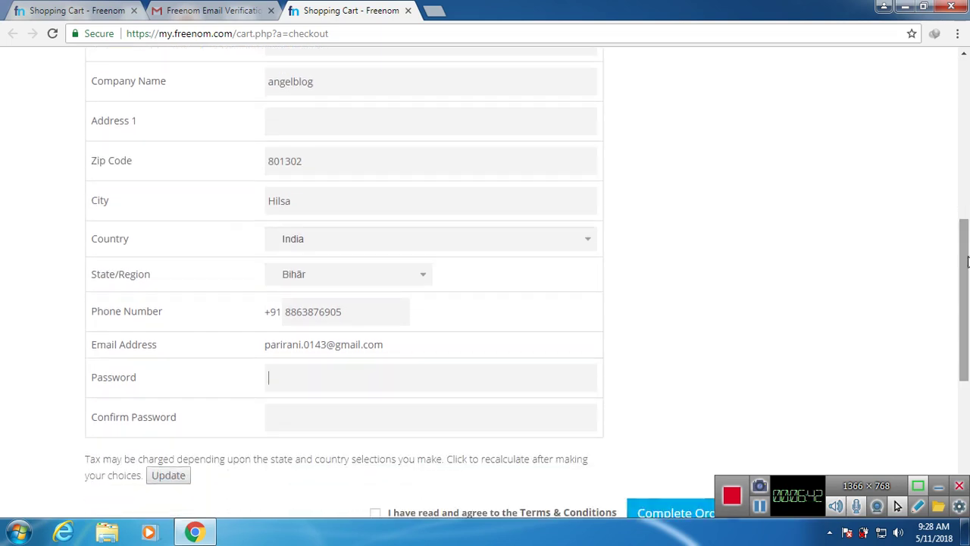
Step: Refill the empty Address 1 with the Hilsa suggestion and type the account password
click(302, 126)
text(b)
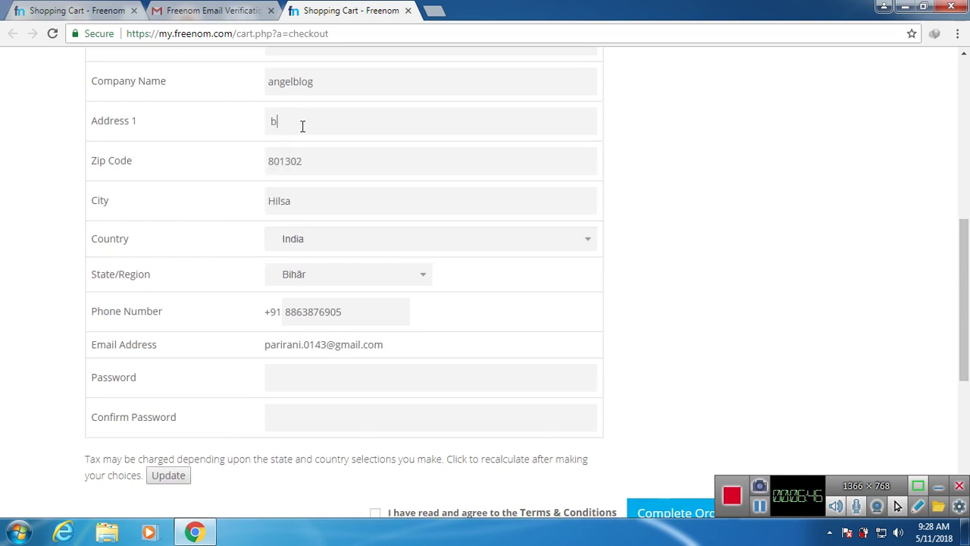
text(ihar)
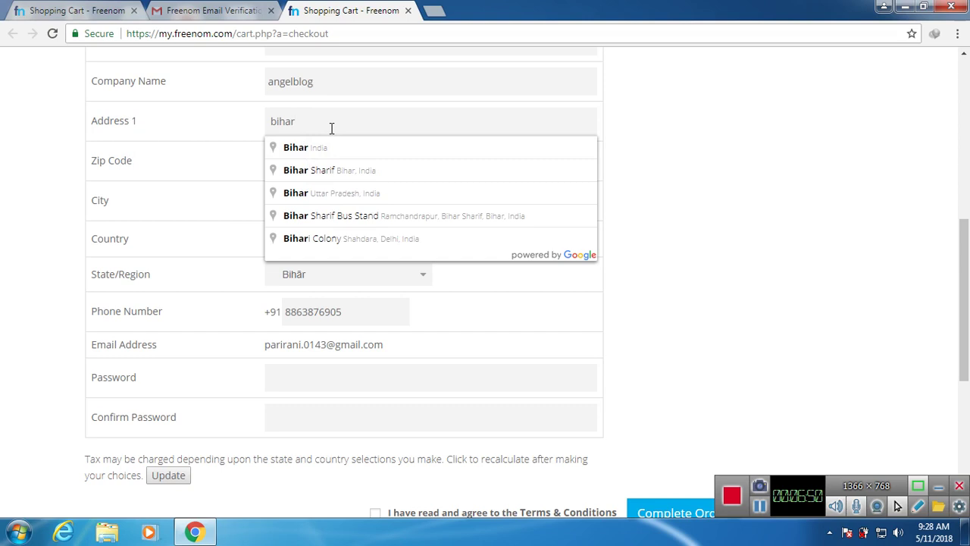
key(BackSpace)
key(BackSpace)
key(BackSpace)
key(BackSpace)
key(BackSpace)
text(h)
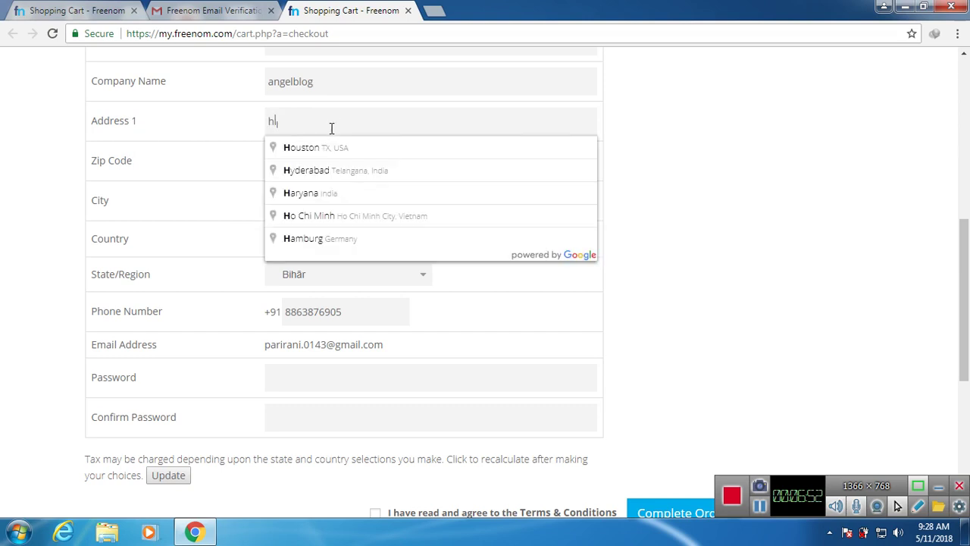
text(ilsa)
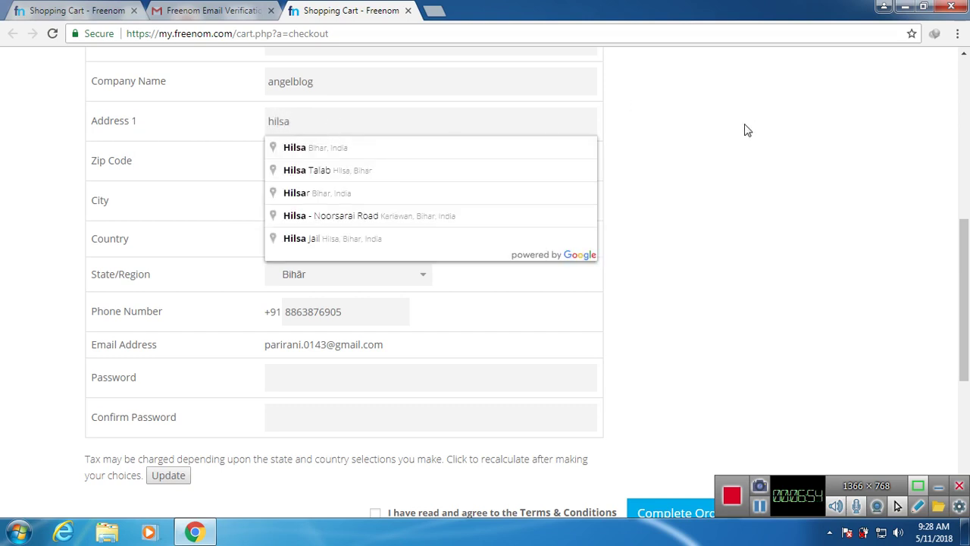
click(675, 190)
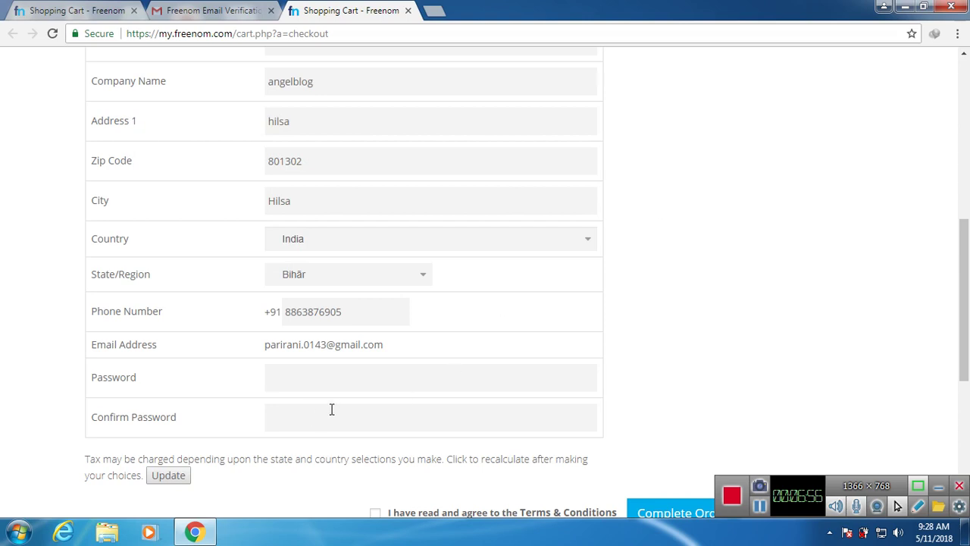
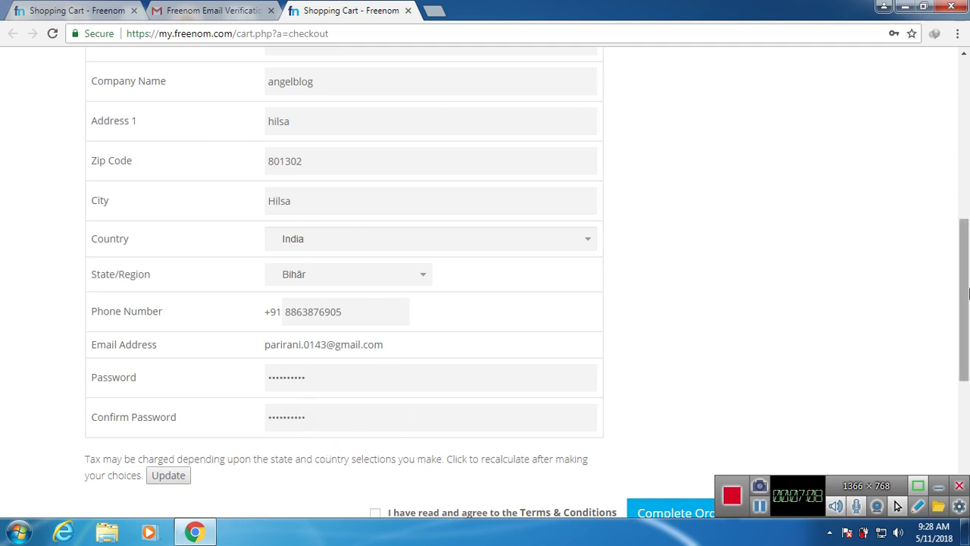
drag(964, 297, 968, 351)
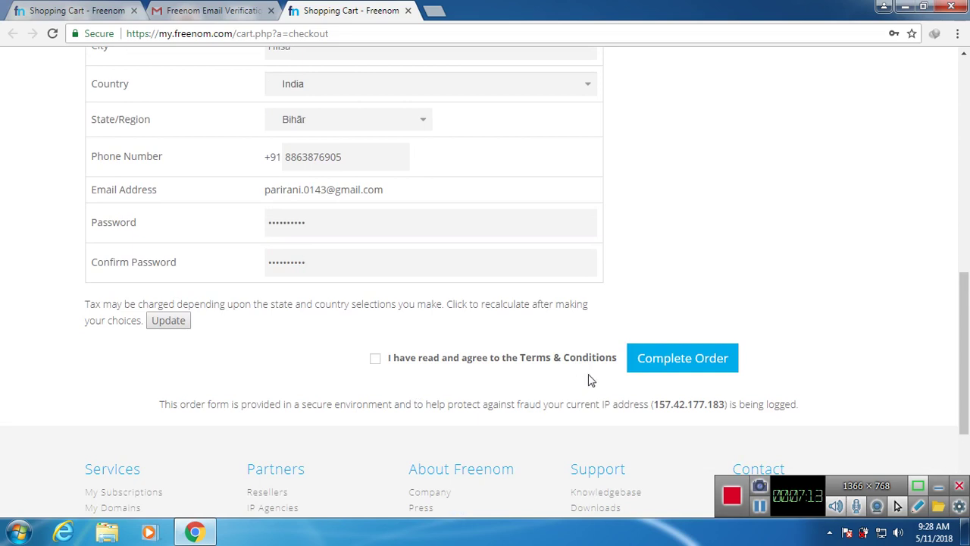
Step: Accept the Terms & Conditions, complete the free order, and go to the Client Area
click(376, 363)
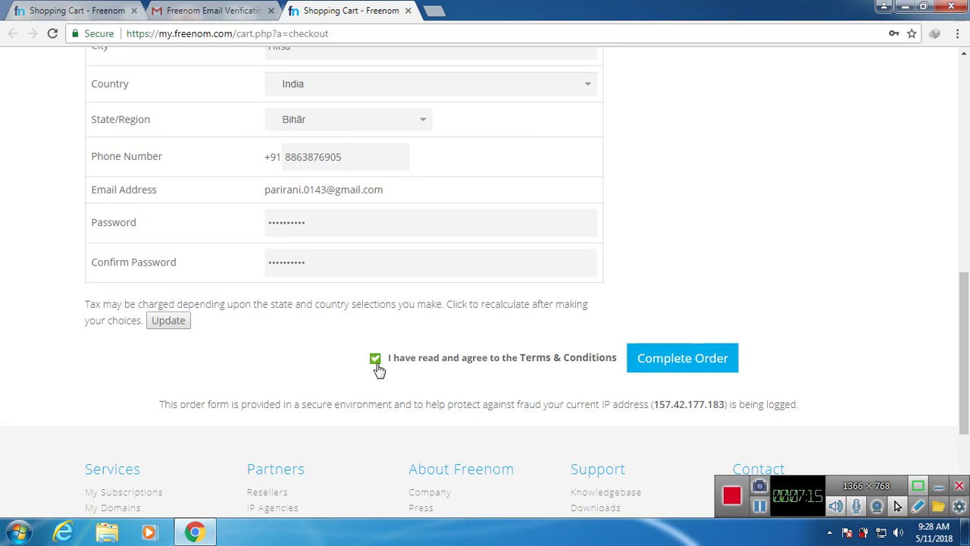
click(677, 368)
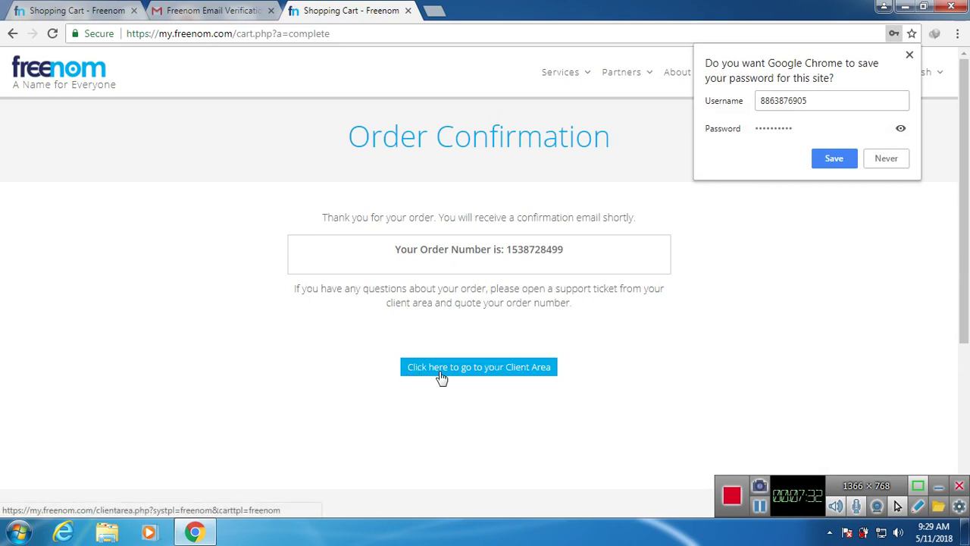
click(493, 376)
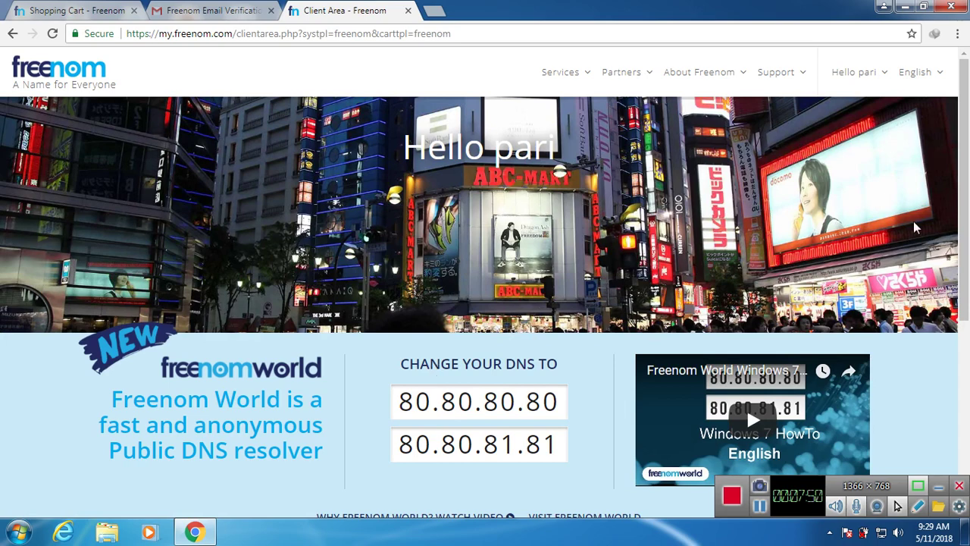
Step: Choose My Domains from the client area's Services menu
scroll(969, 196, down, 3)
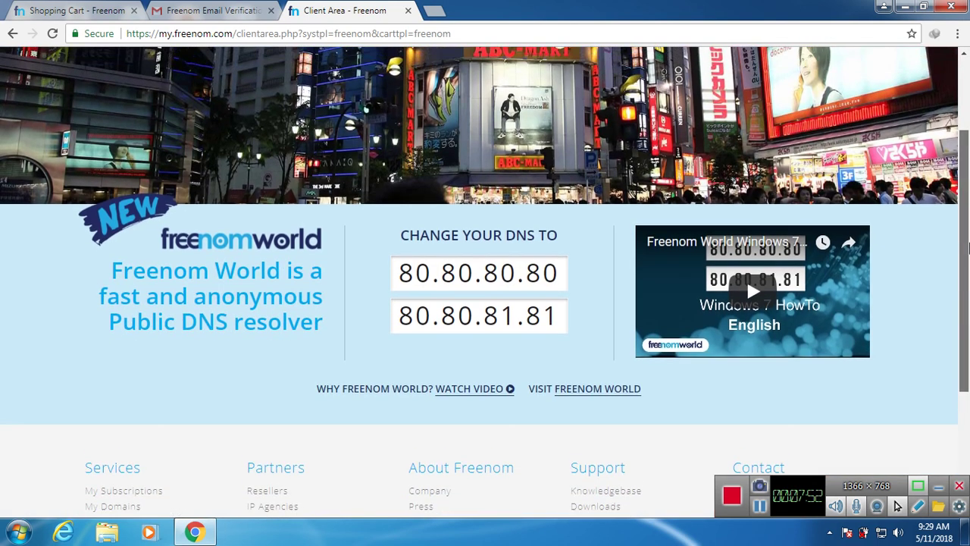
scroll(969, 187, up, 3)
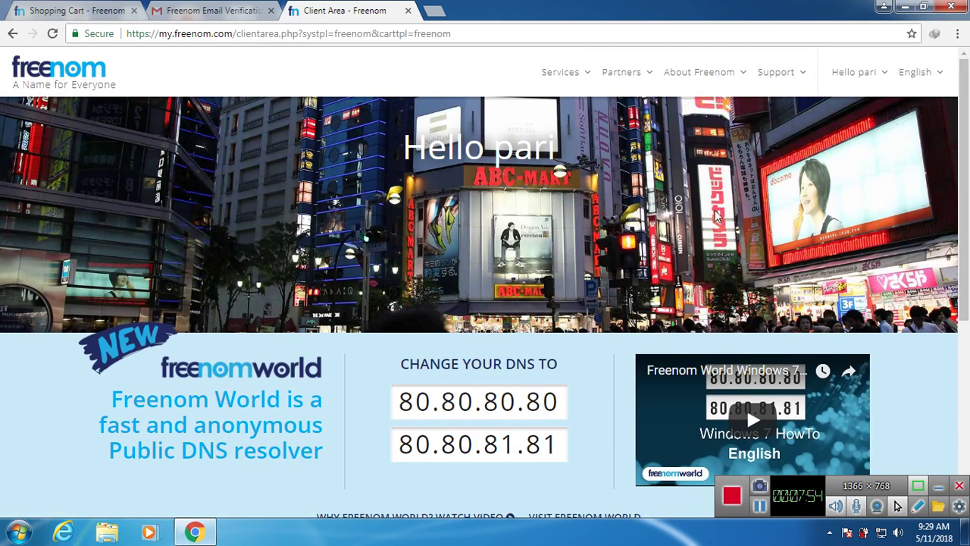
click(565, 82)
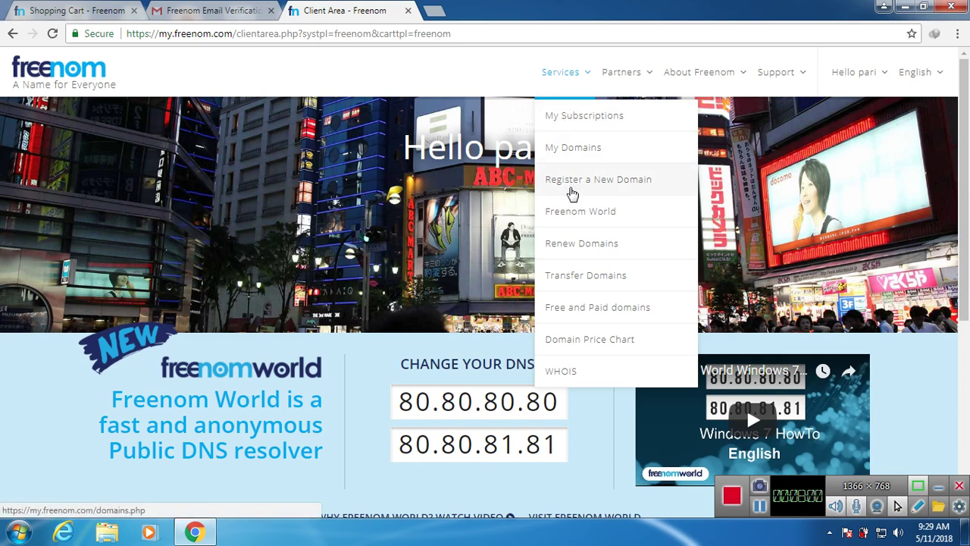
click(589, 152)
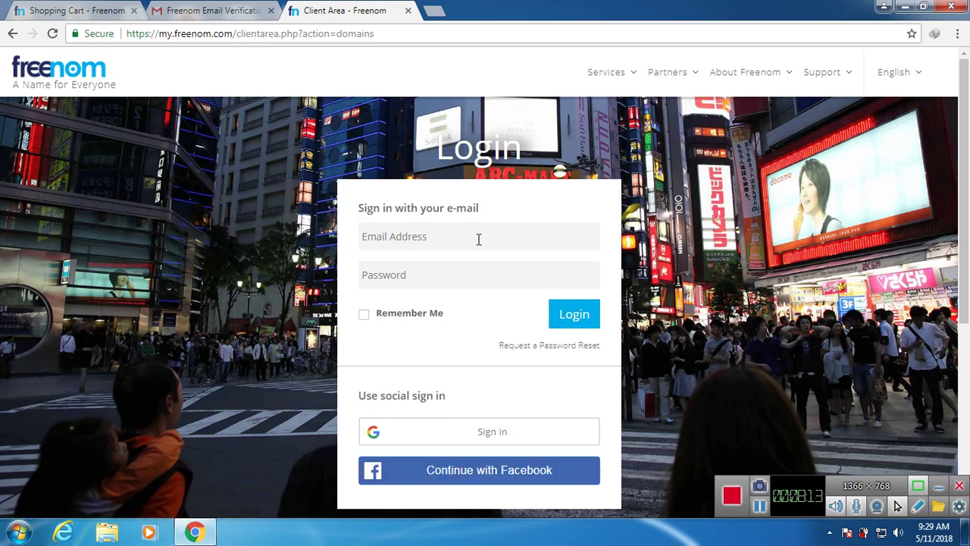
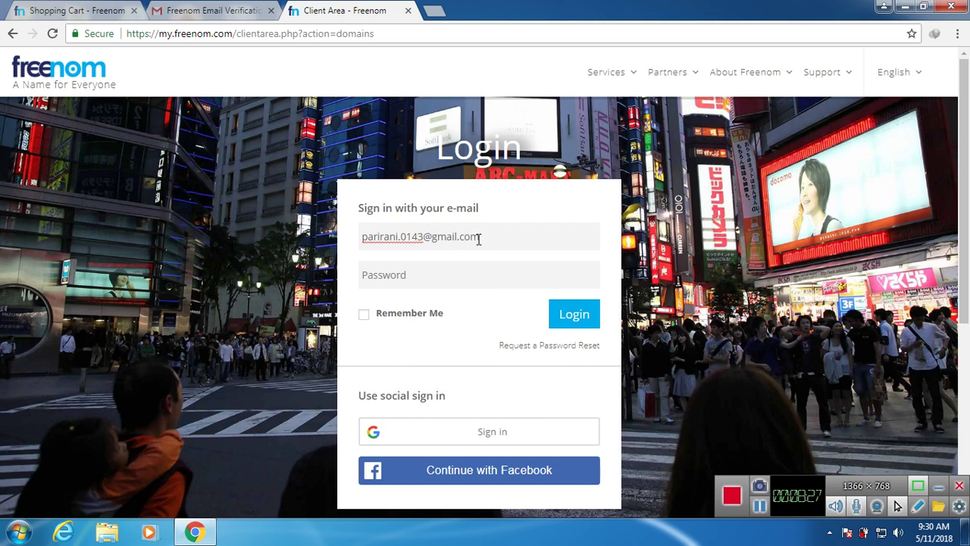
Step: Sign in to Freenom with the account e-mail and password
key(Tab)
text(par)
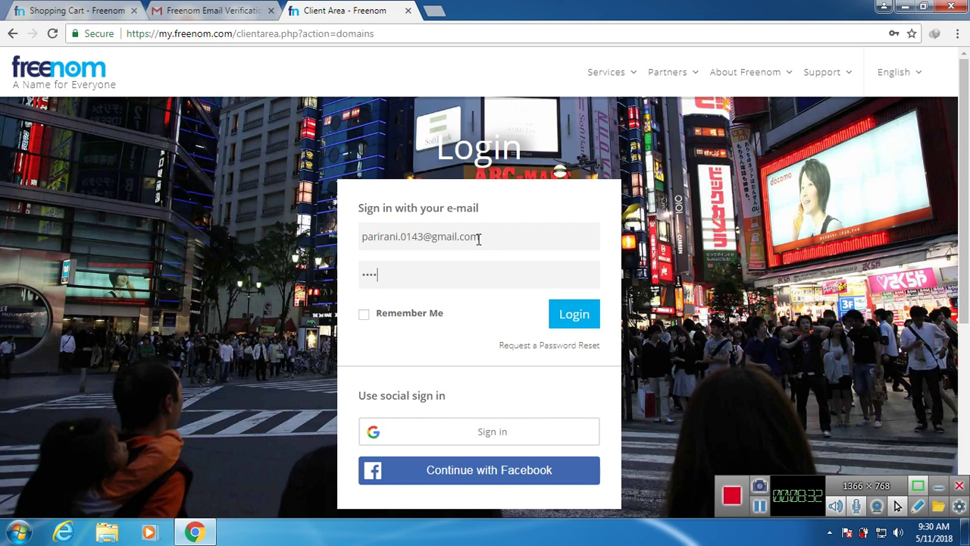
text(*****)
click(579, 320)
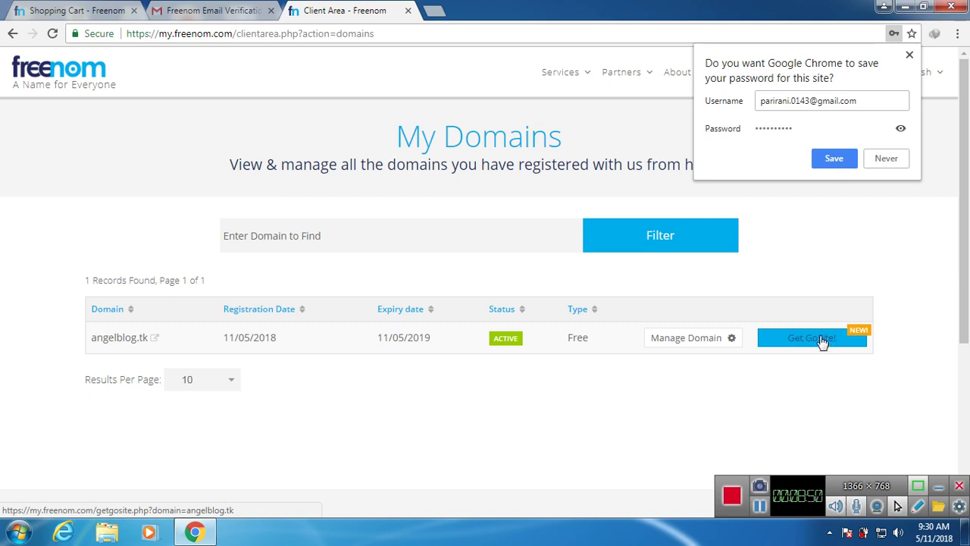
Step: Activate the free GoSite builder for angelblog.tk and launch its website editor
click(822, 341)
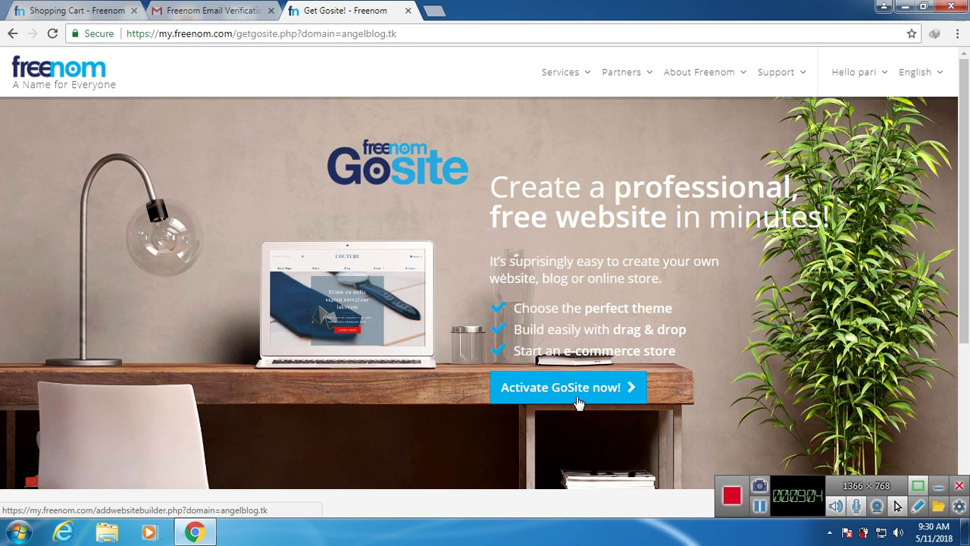
click(577, 402)
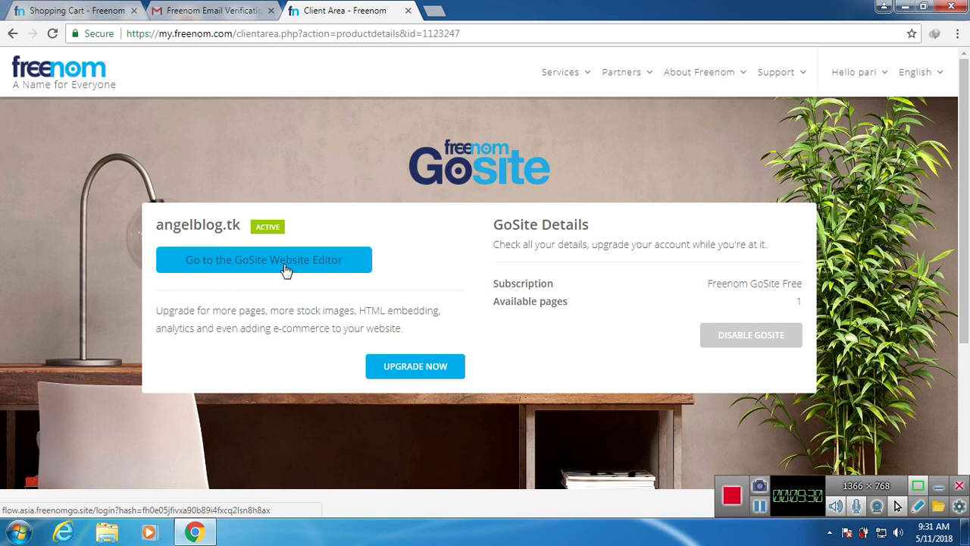
click(286, 270)
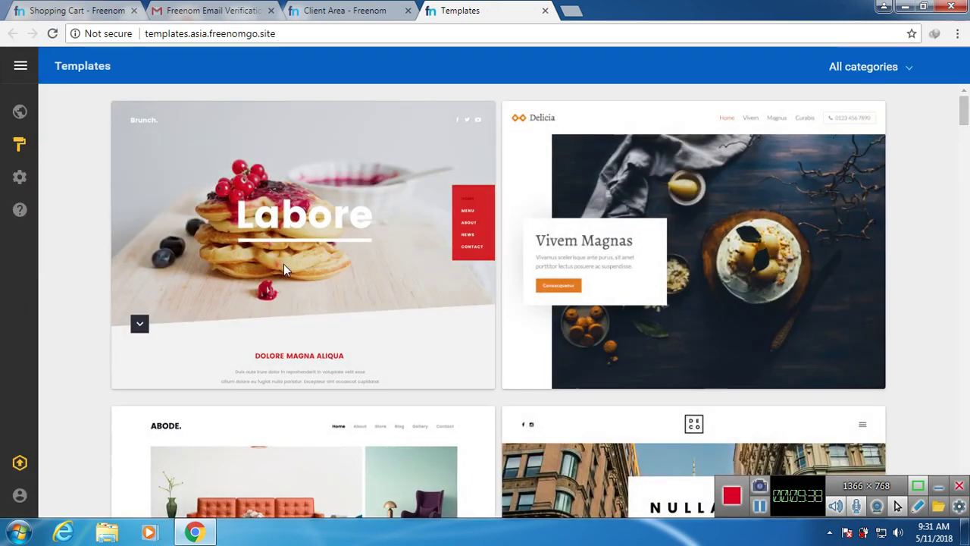
Step: Preview the Brunch template and apply it as the website's design
mouse_move(452, 286)
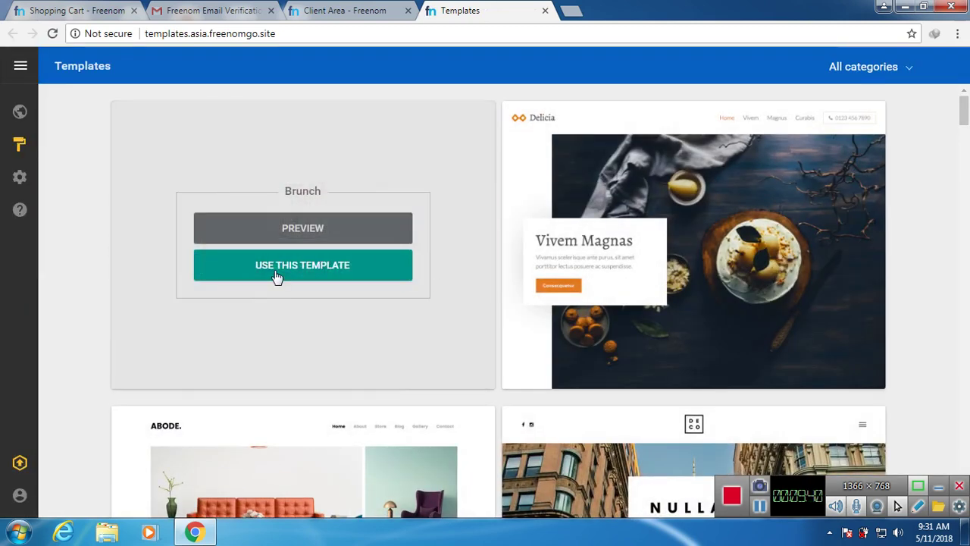
mouse_move(541, 320)
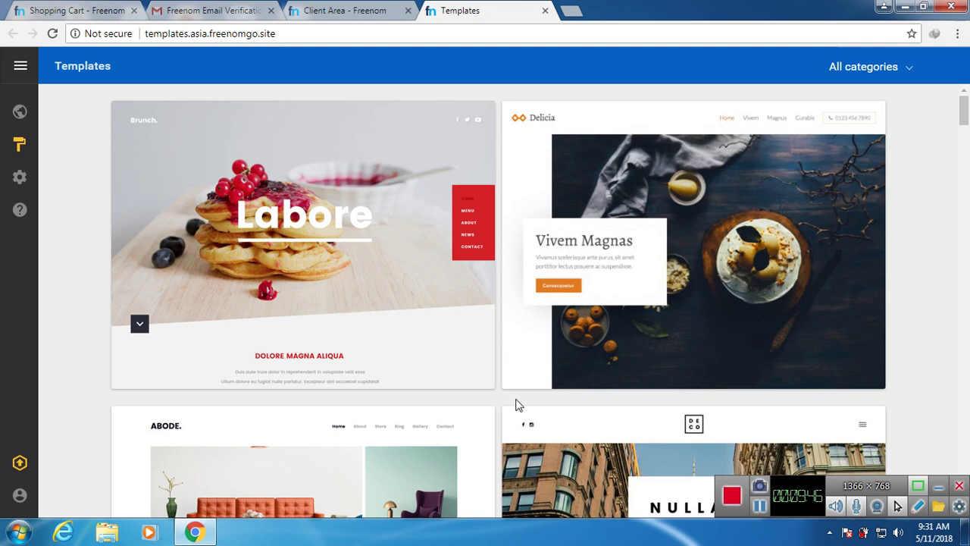
mouse_move(418, 357)
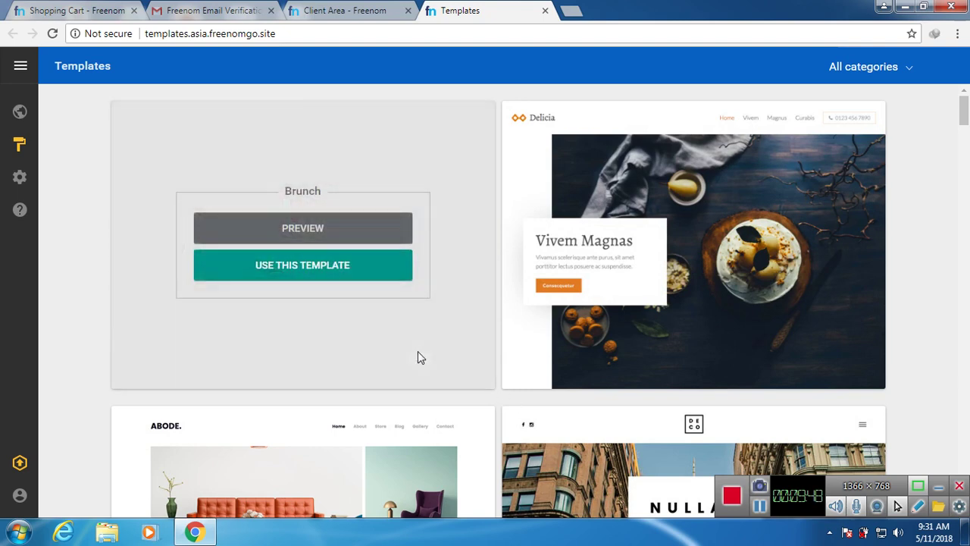
click(315, 231)
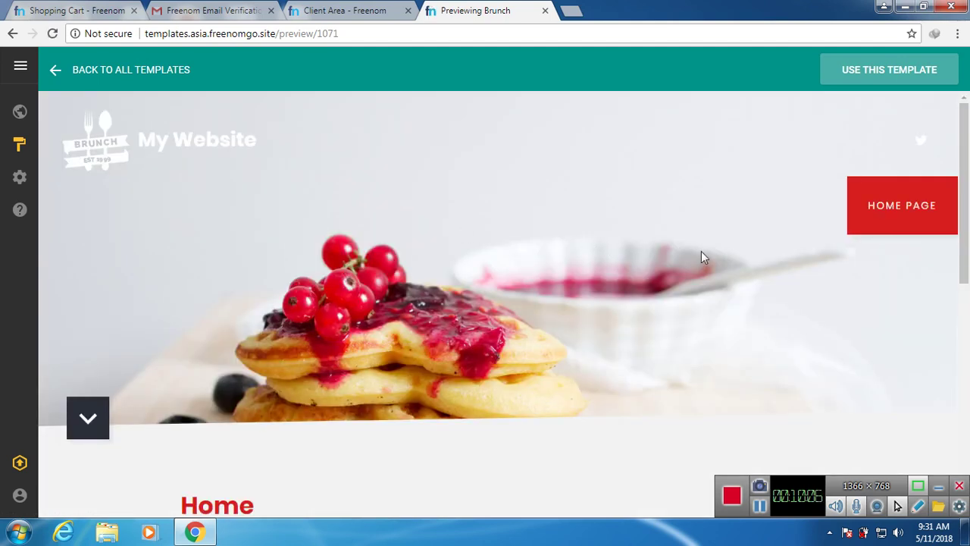
drag(969, 217, 969, 277)
scroll(968, 224, up, 2)
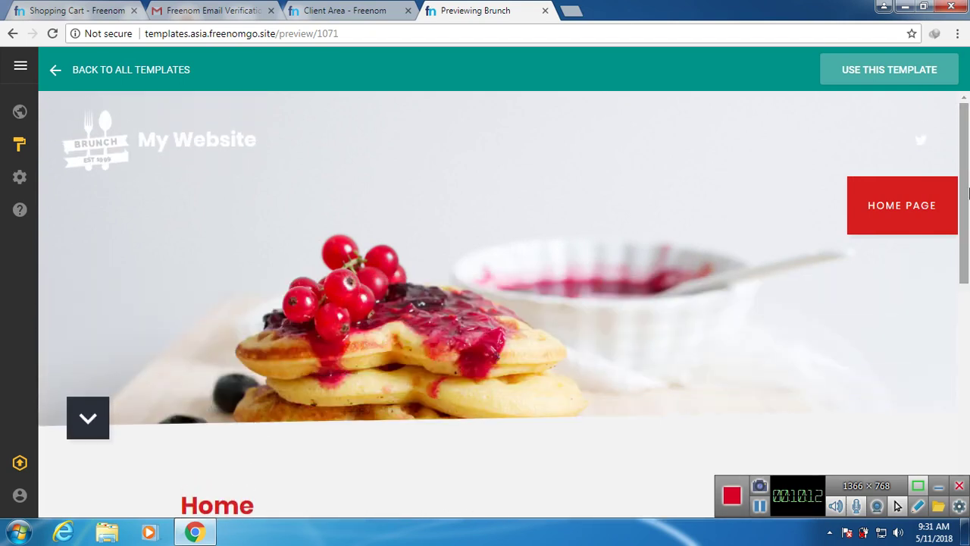
click(894, 76)
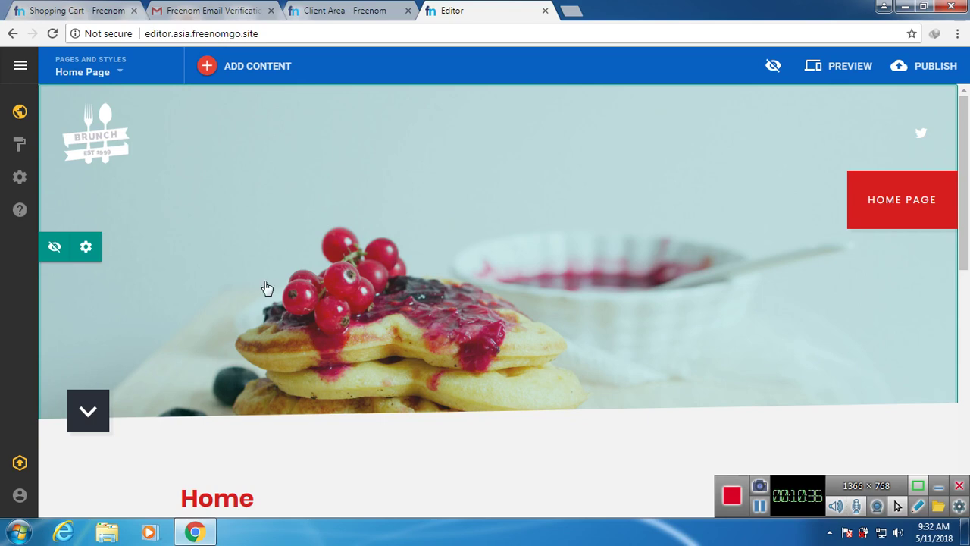
Step: Review the Brunch Home Page in the editor and begin publishing it
scroll(969, 188, down, 3)
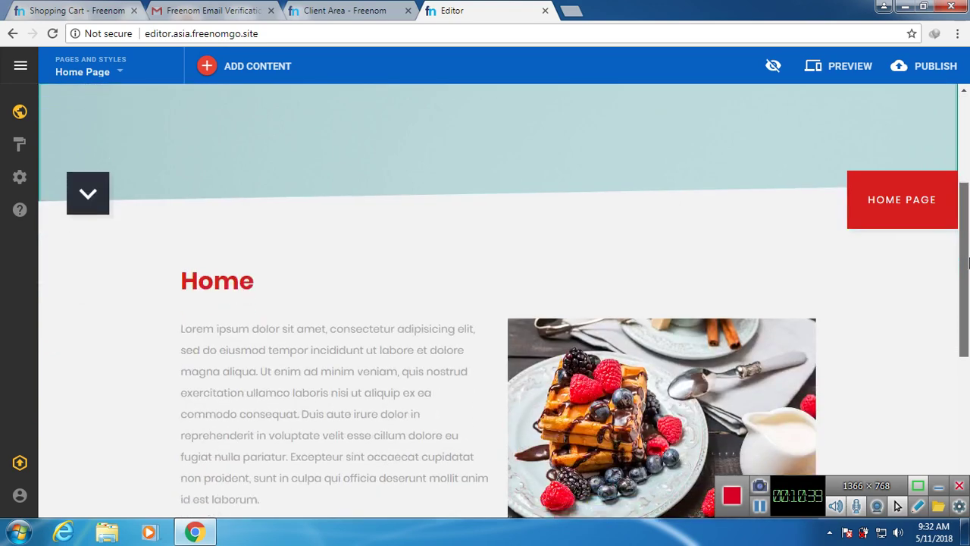
scroll(968, 174, up, 3)
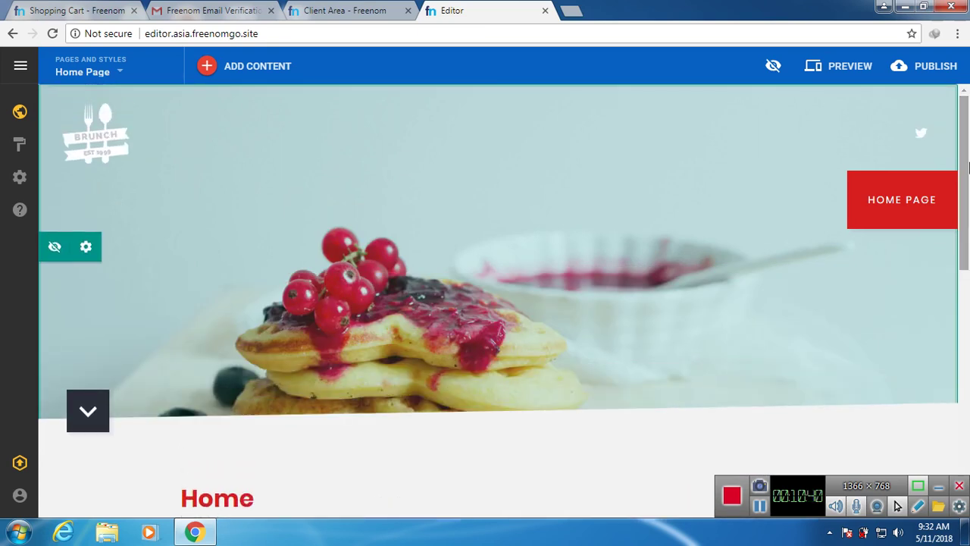
click(933, 69)
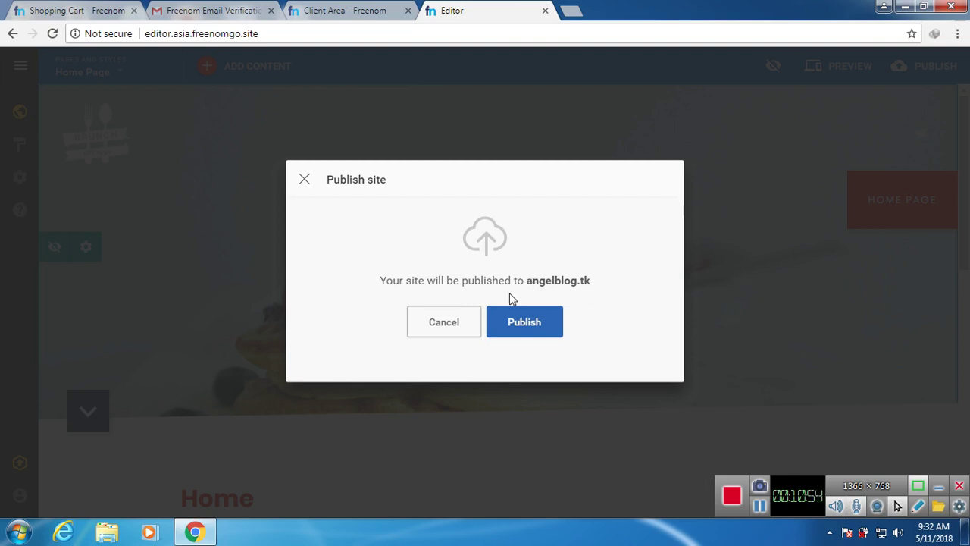
Step: Publish the site to angelblog.tk and open the live website
click(538, 327)
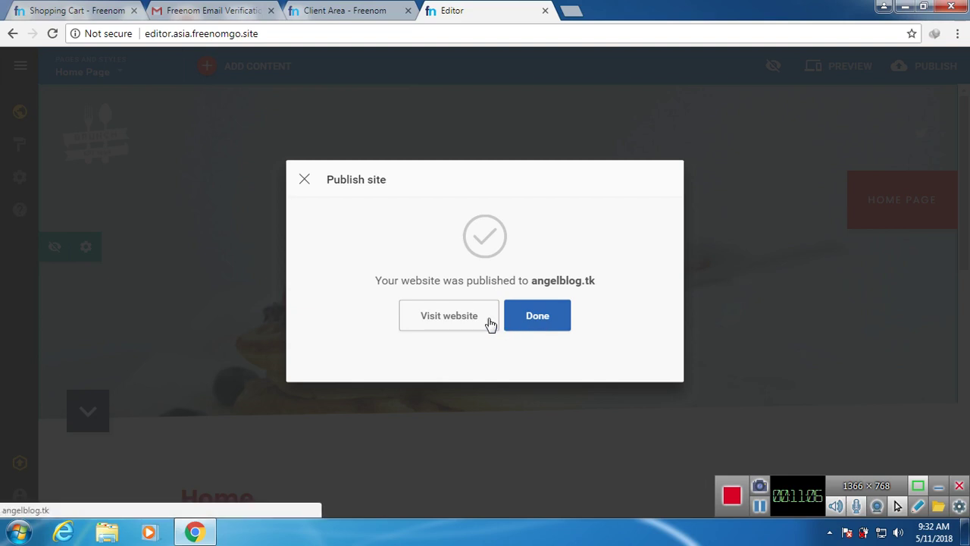
click(444, 325)
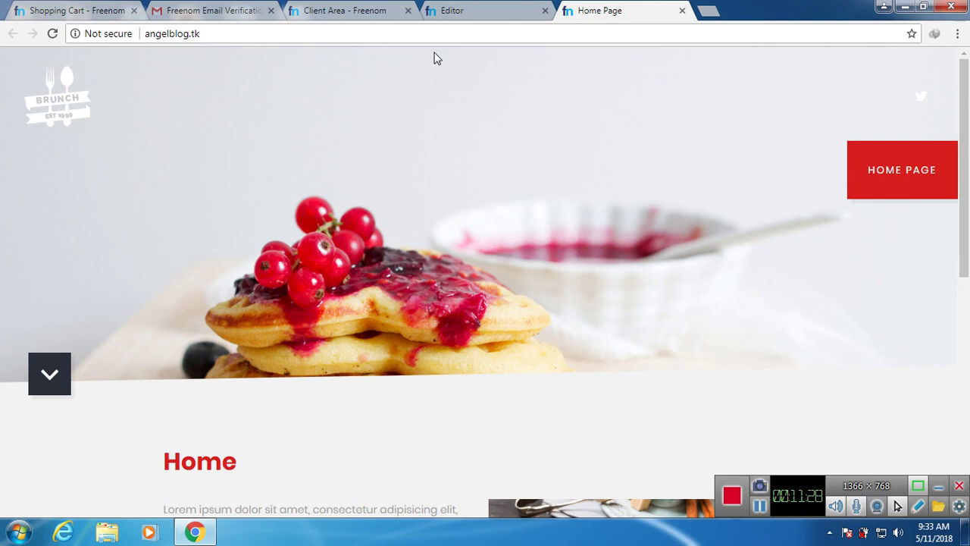
Step: Close the live site, editor and Client Area tabs, then load angelblog.tk in a new tab
click(683, 12)
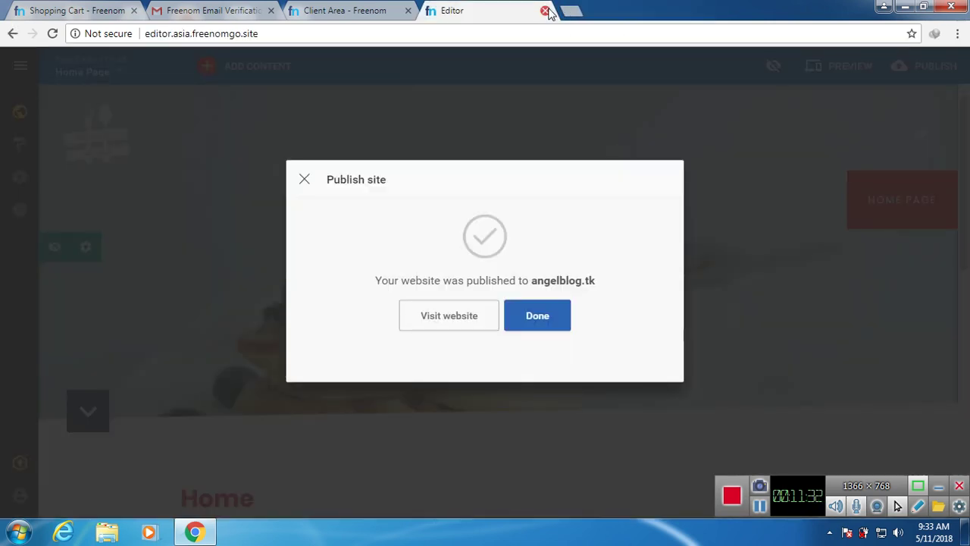
click(545, 11)
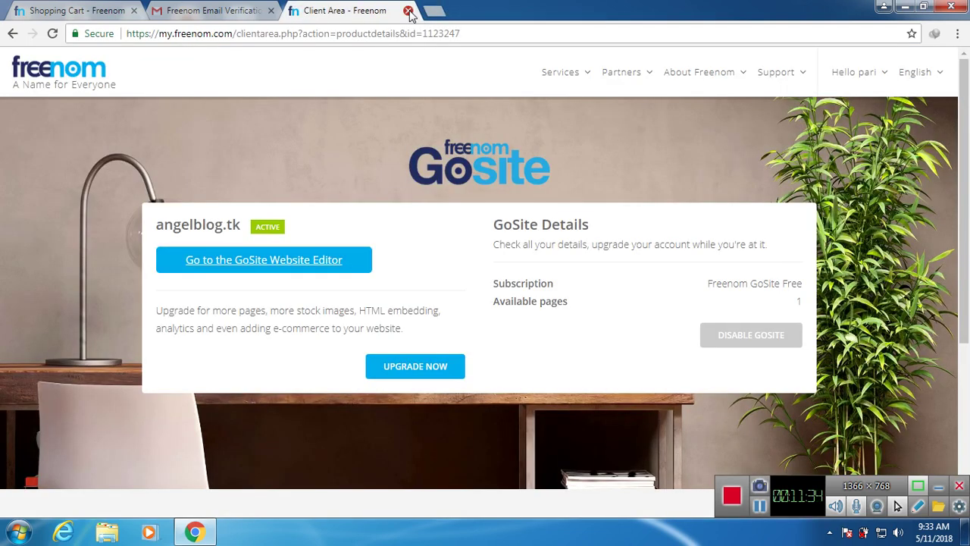
click(408, 11)
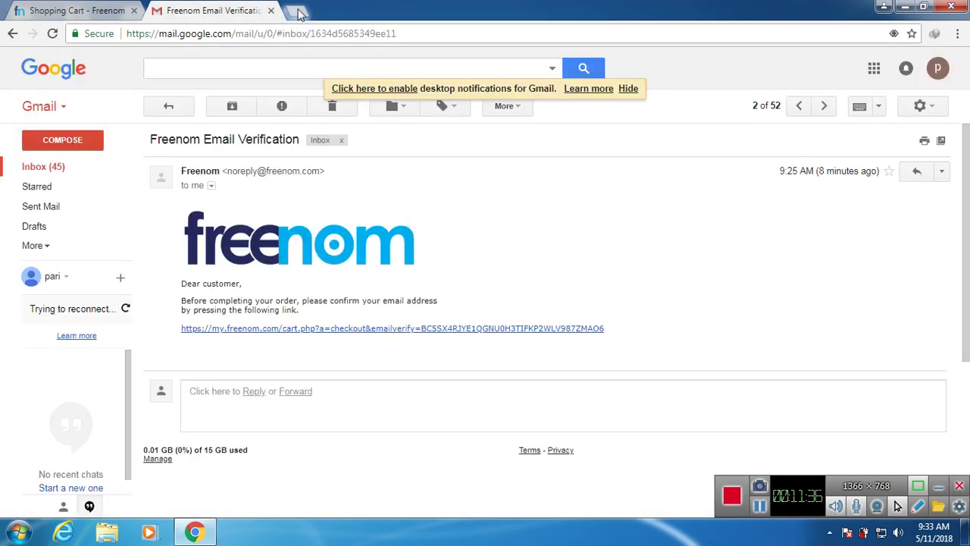
click(297, 11)
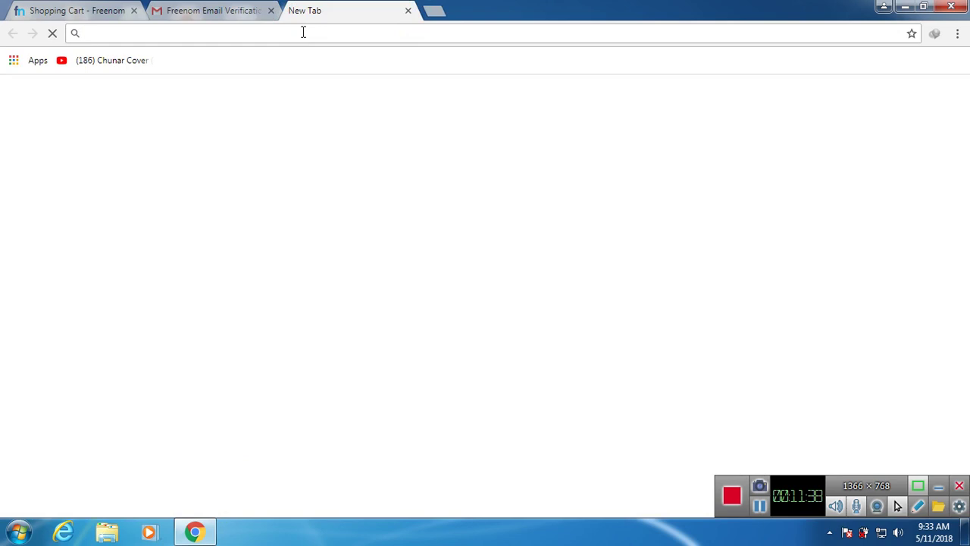
text(an)
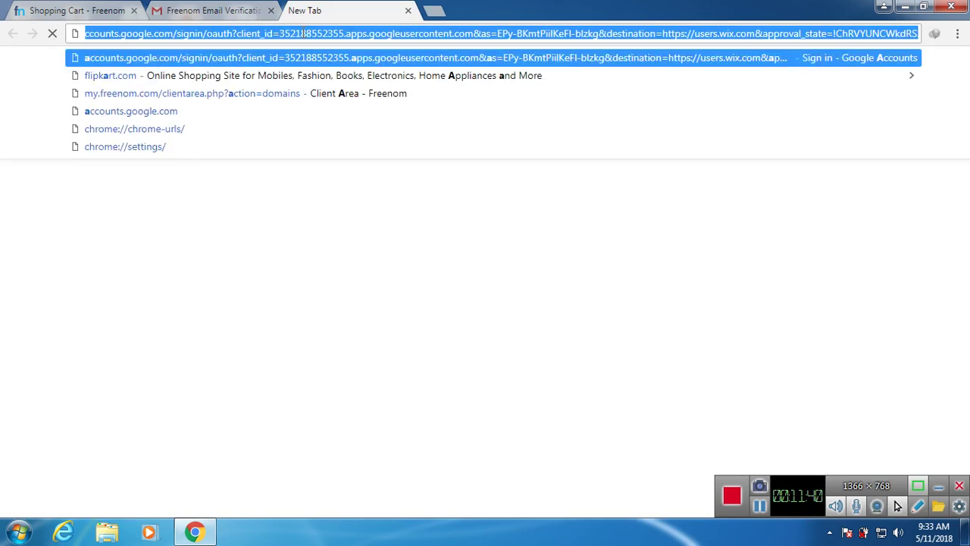
text(gel)
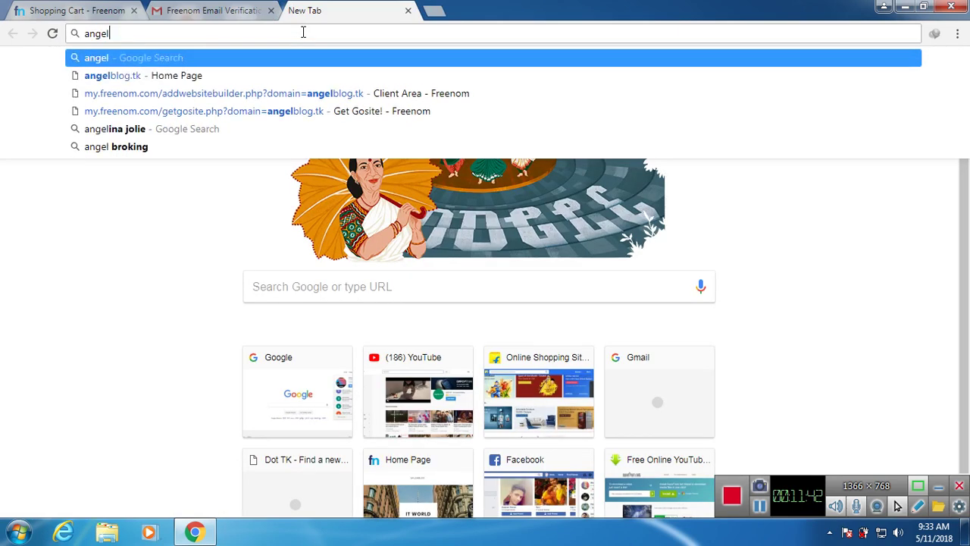
text(blog)
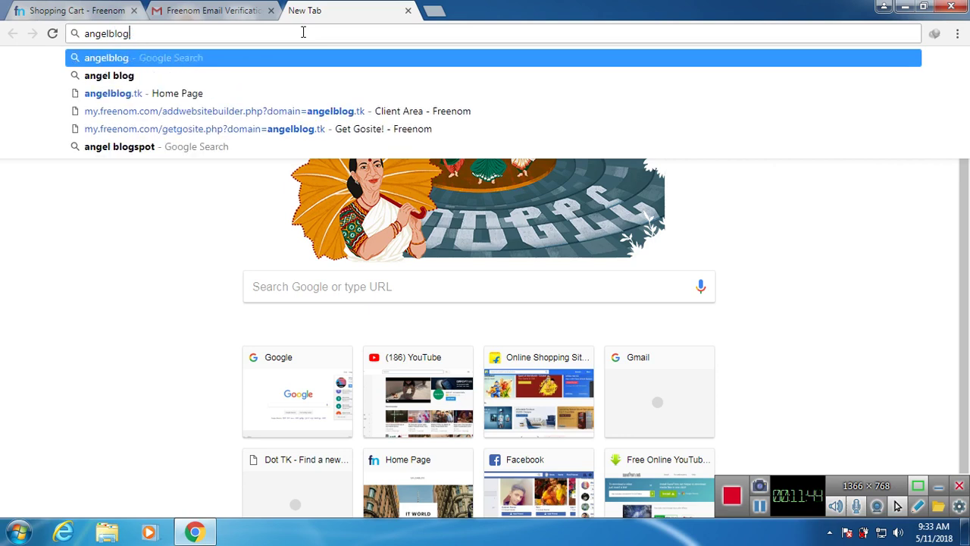
text(.tk)
key(Return)
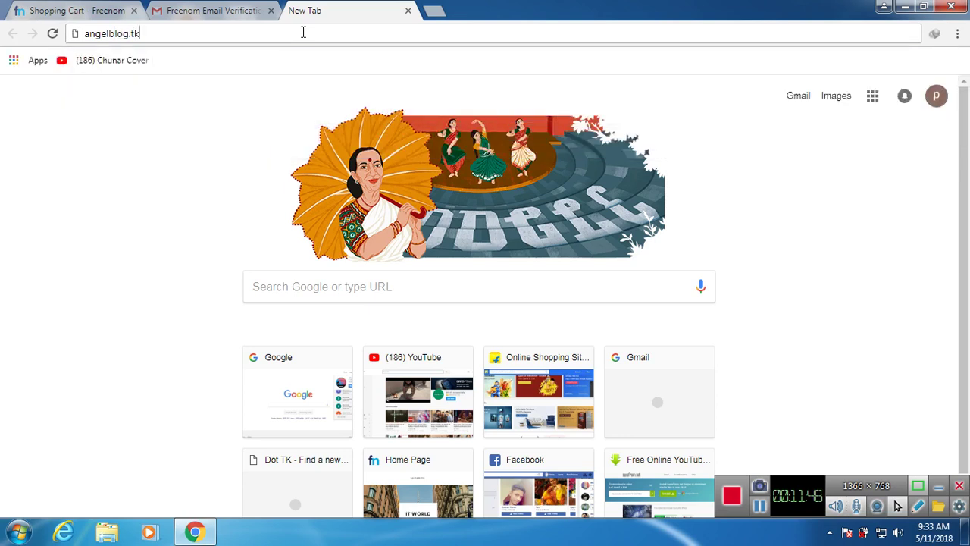